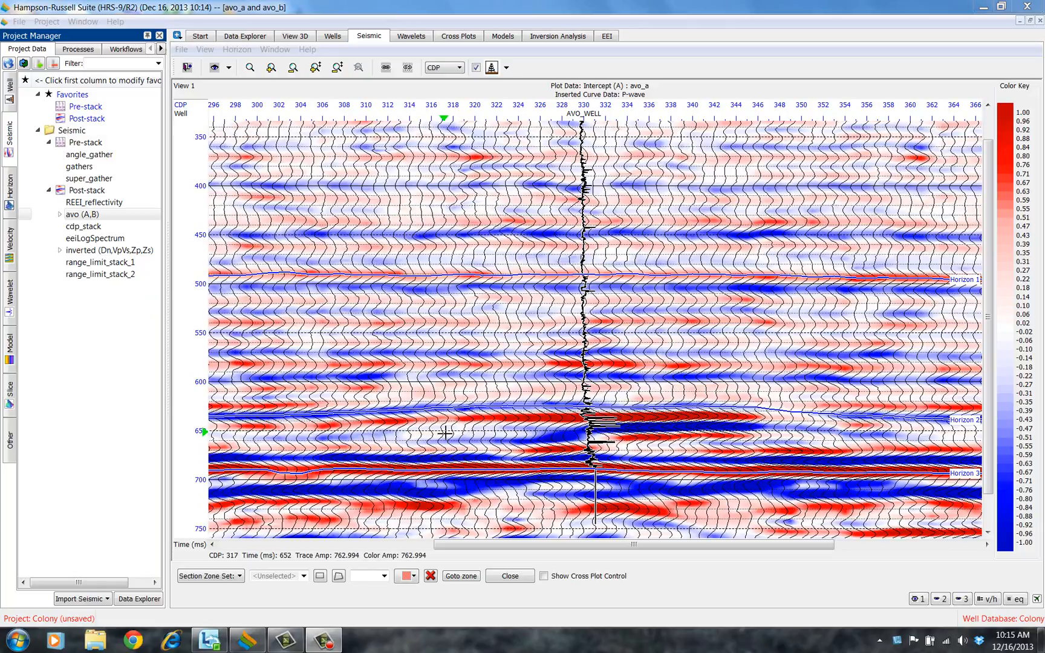
pyautogui.click(81, 49)
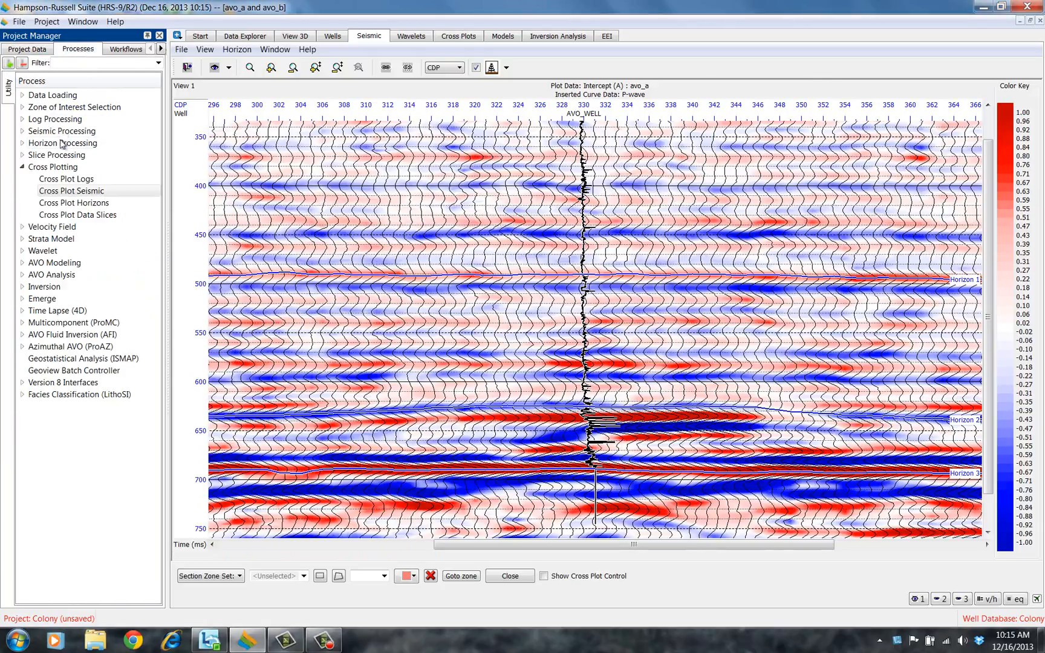
pyautogui.click(72, 192)
pyautogui.doubleClick(74, 192)
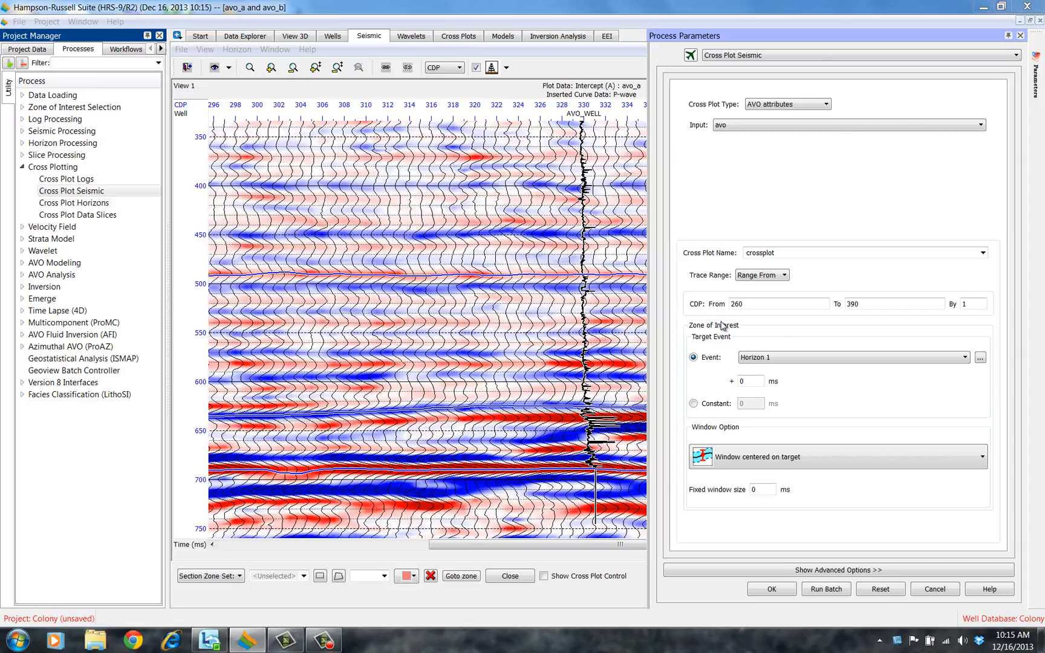
pyautogui.click(1020, 37)
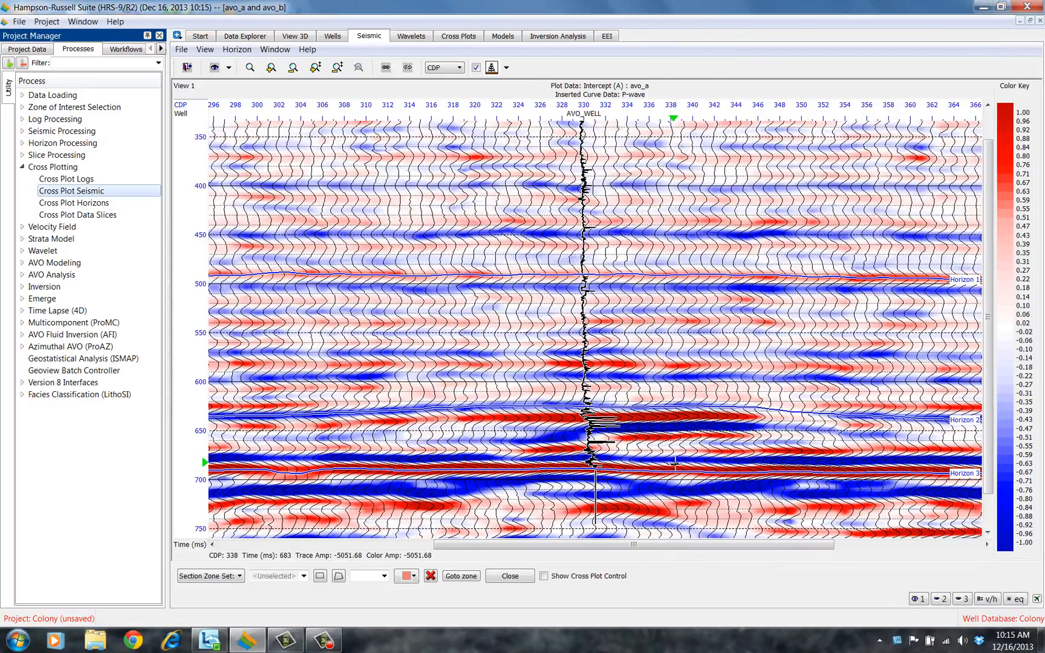
pyautogui.click(205, 49)
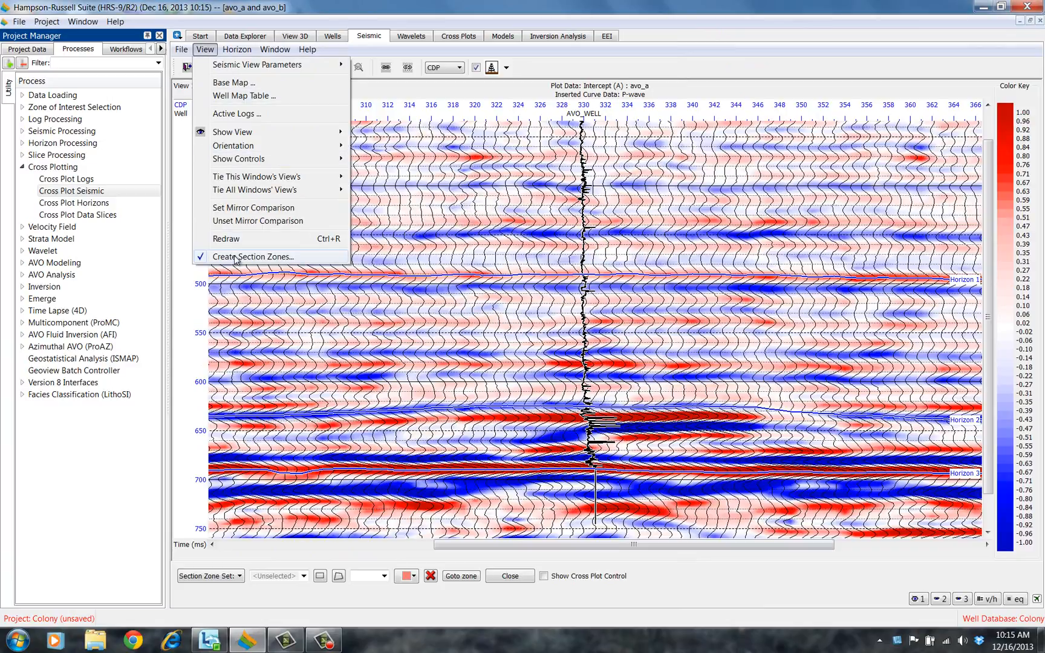
pyautogui.click(481, 468)
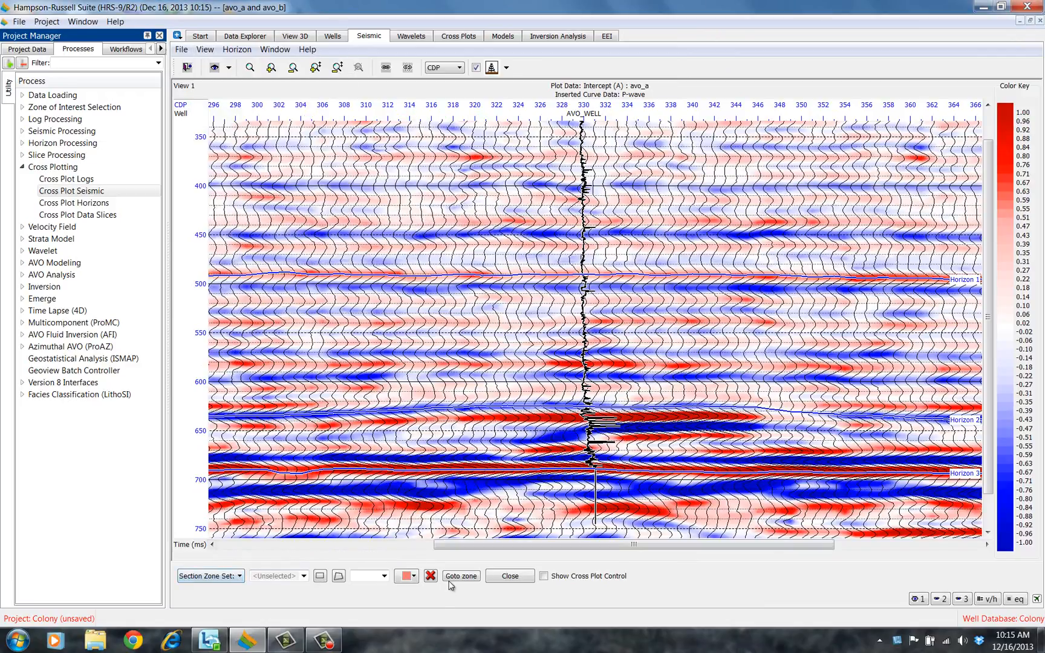
# Create a new section zone set and draw a red rectangular zone along Horizon 2 between CDPs about 320 and 347
pyautogui.click(240, 577)
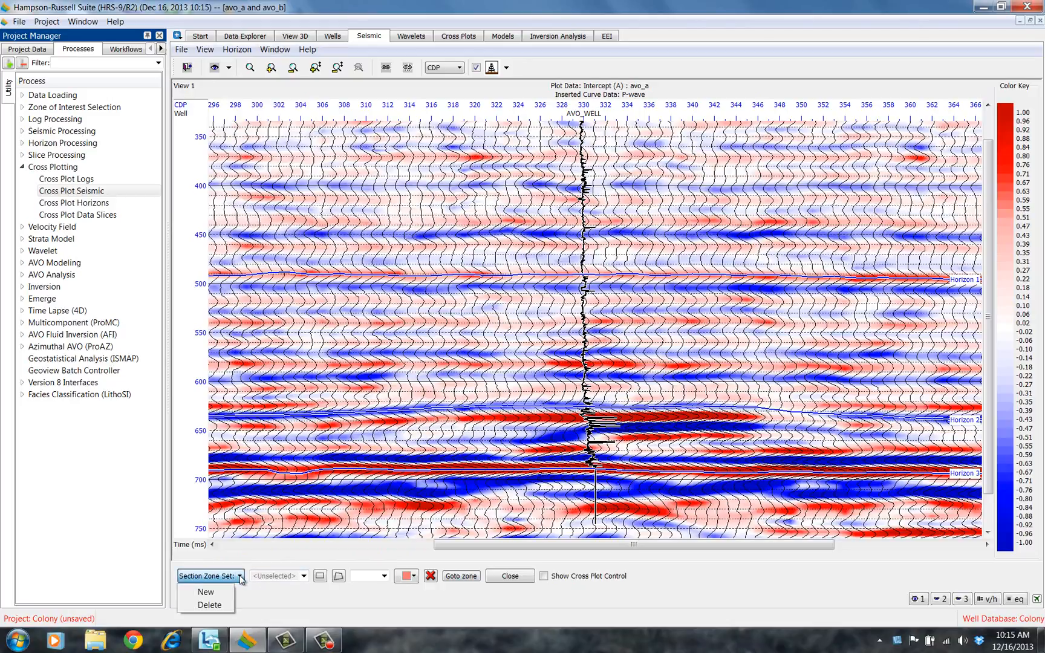
pyautogui.click(212, 592)
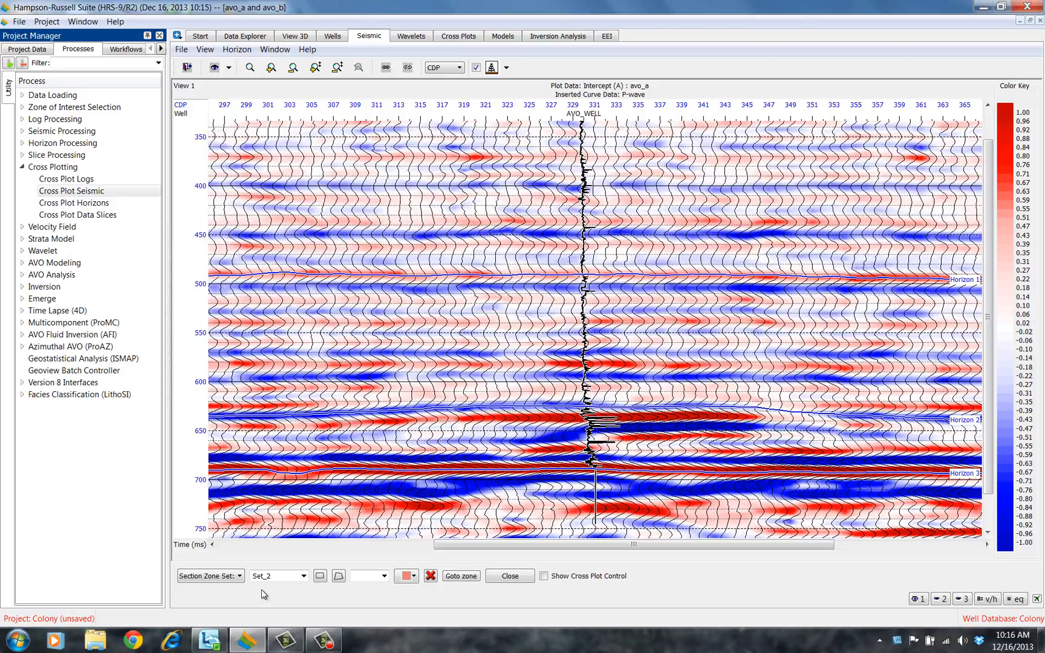
pyautogui.click(321, 578)
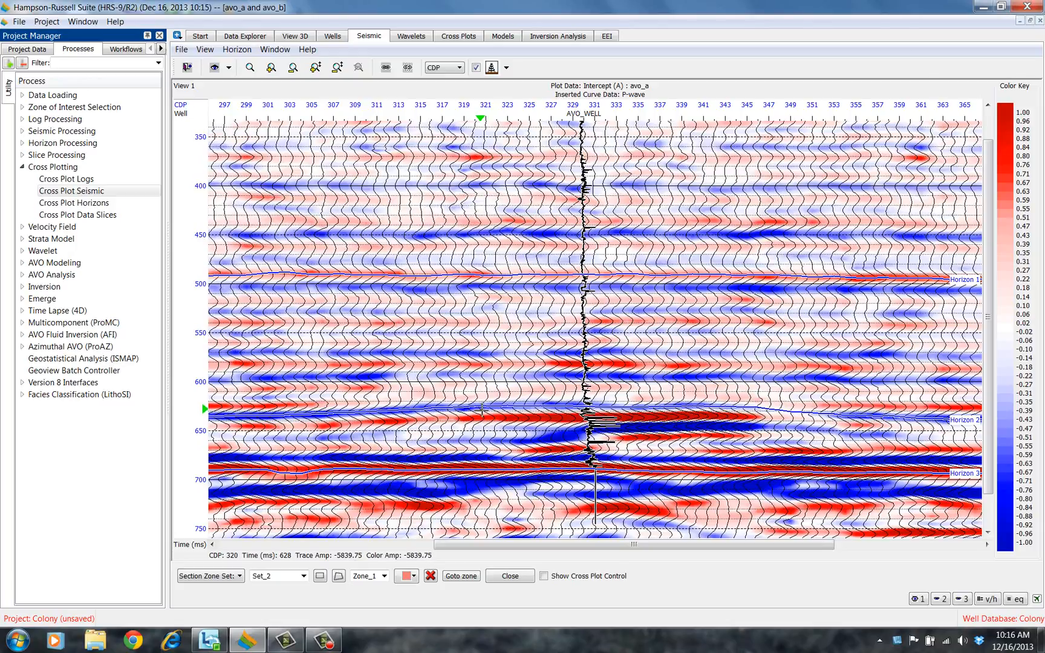
pyautogui.moveTo(479, 414); pyautogui.dragTo(762, 429)
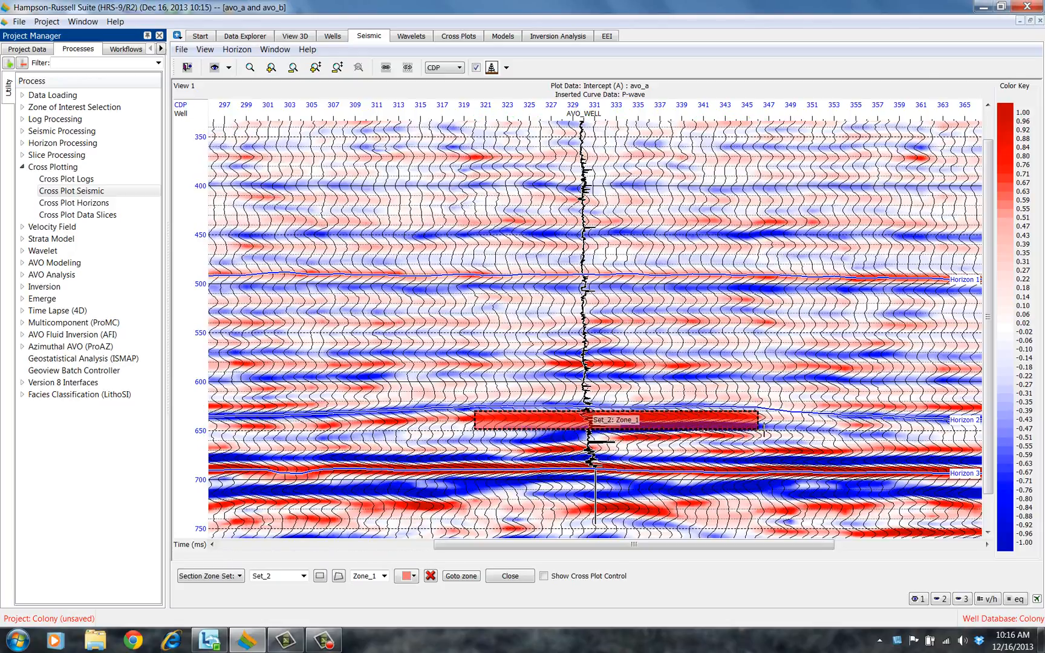
pyautogui.click(414, 577)
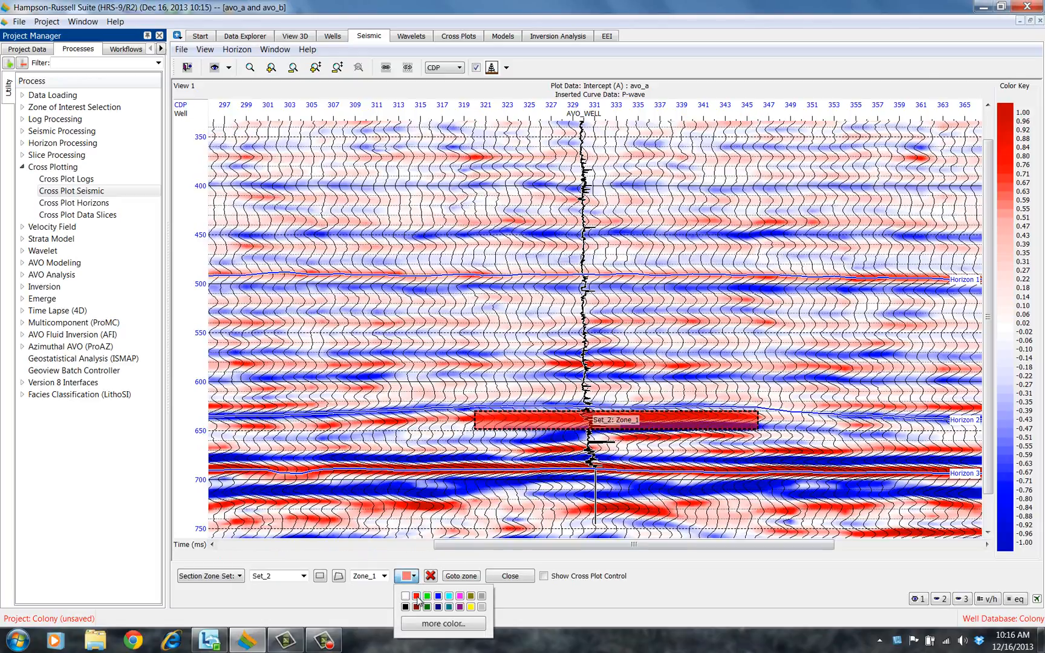
pyautogui.click(416, 597)
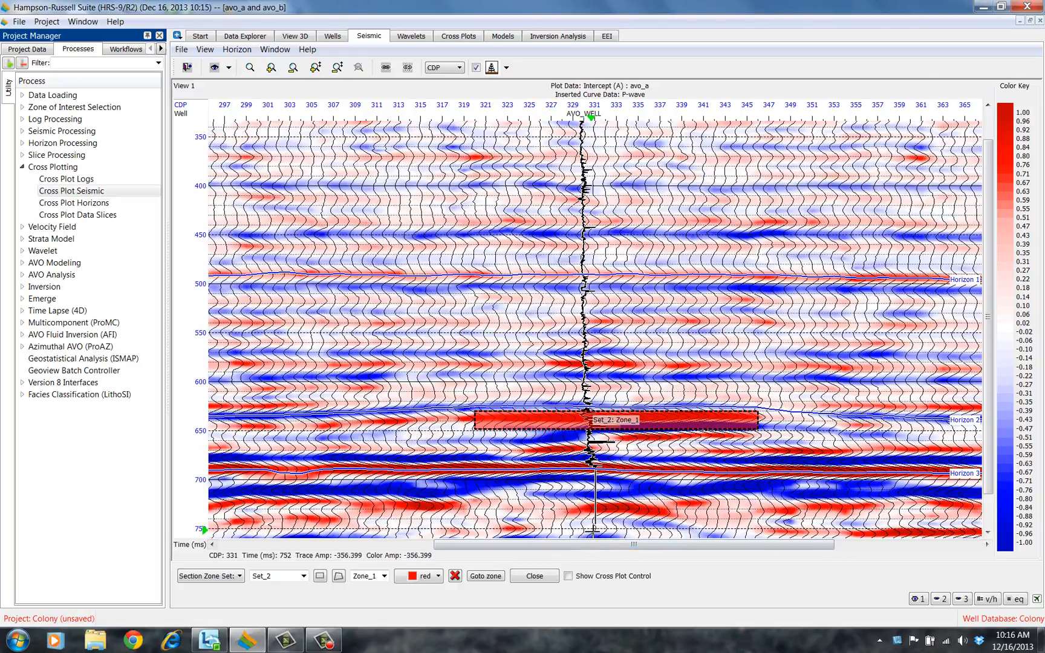
# Show the cross plot control, use feature group volume avo (A,B), and launch the Intercept versus Gradient cross plot beside the section
pyautogui.click(568, 578)
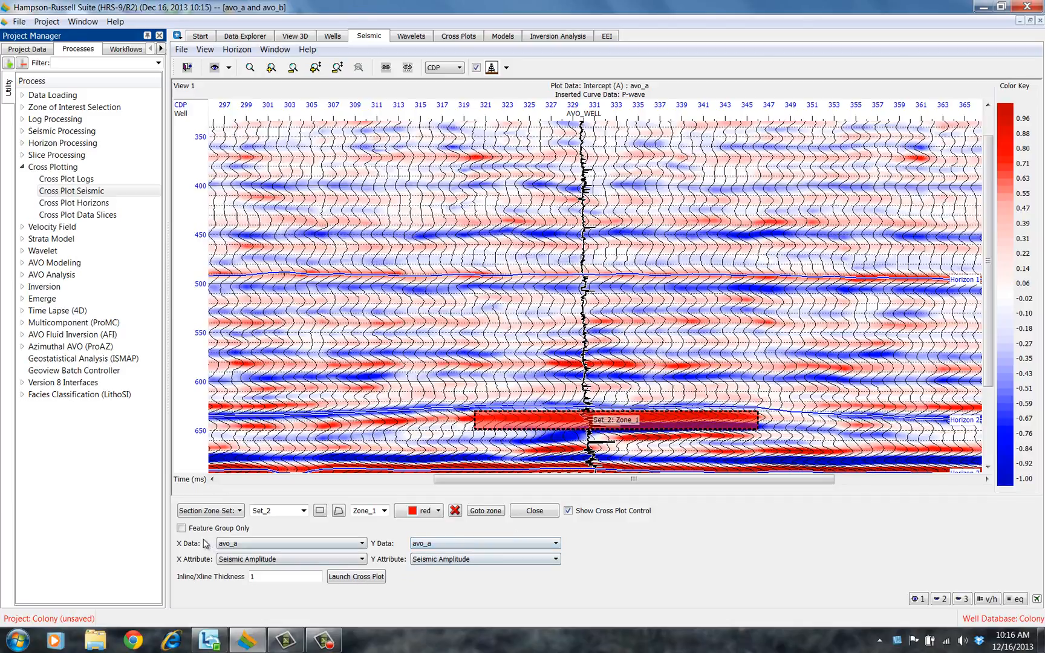
pyautogui.click(181, 528)
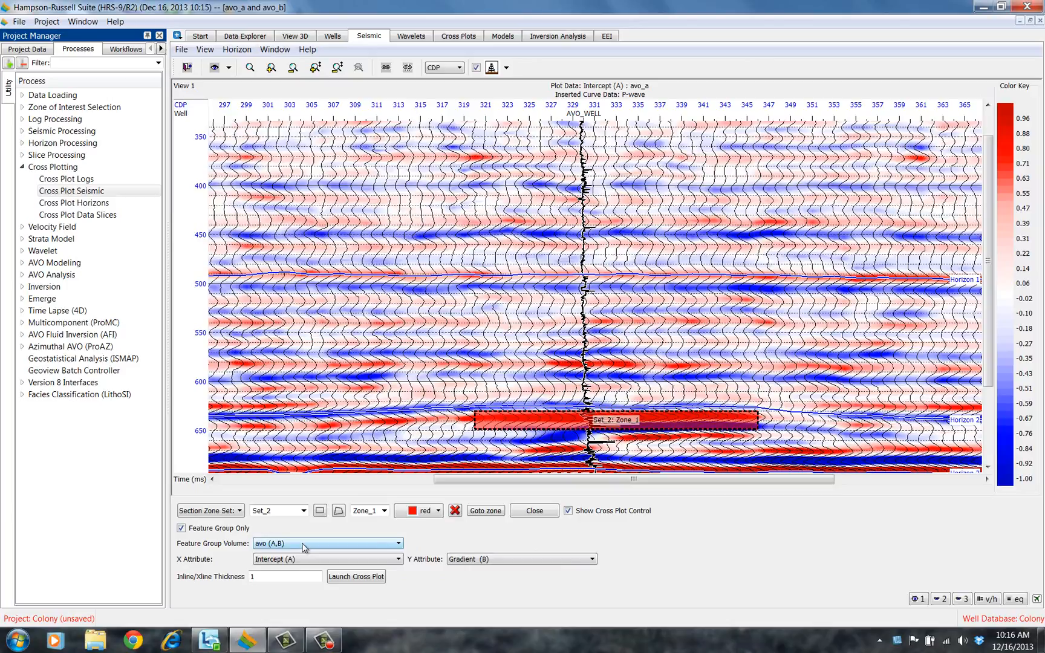
pyautogui.click(302, 544)
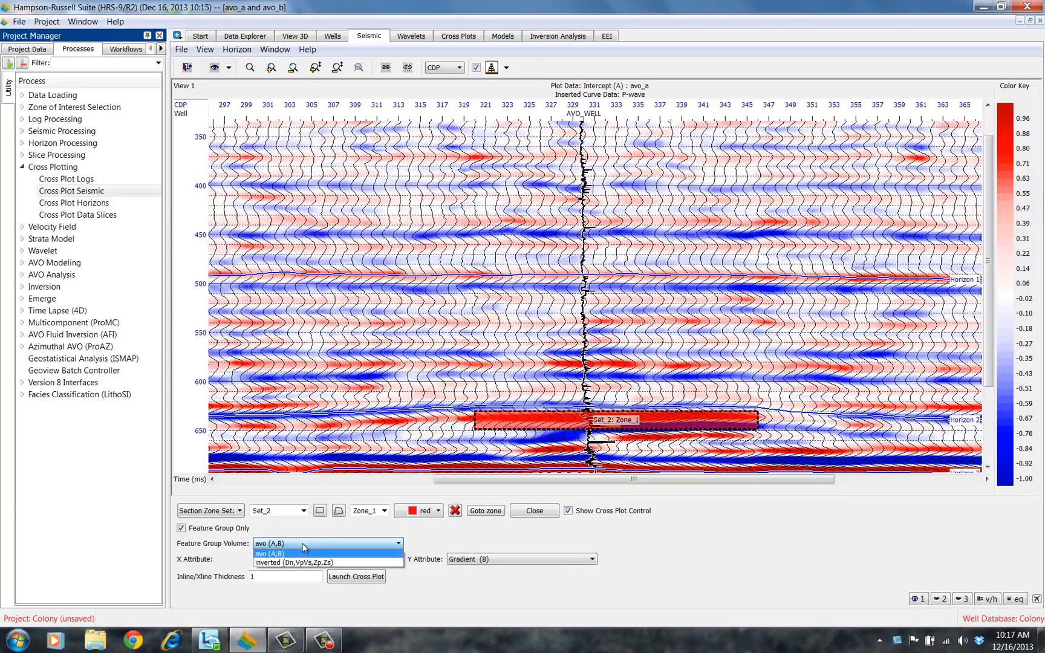
pyautogui.click(293, 553)
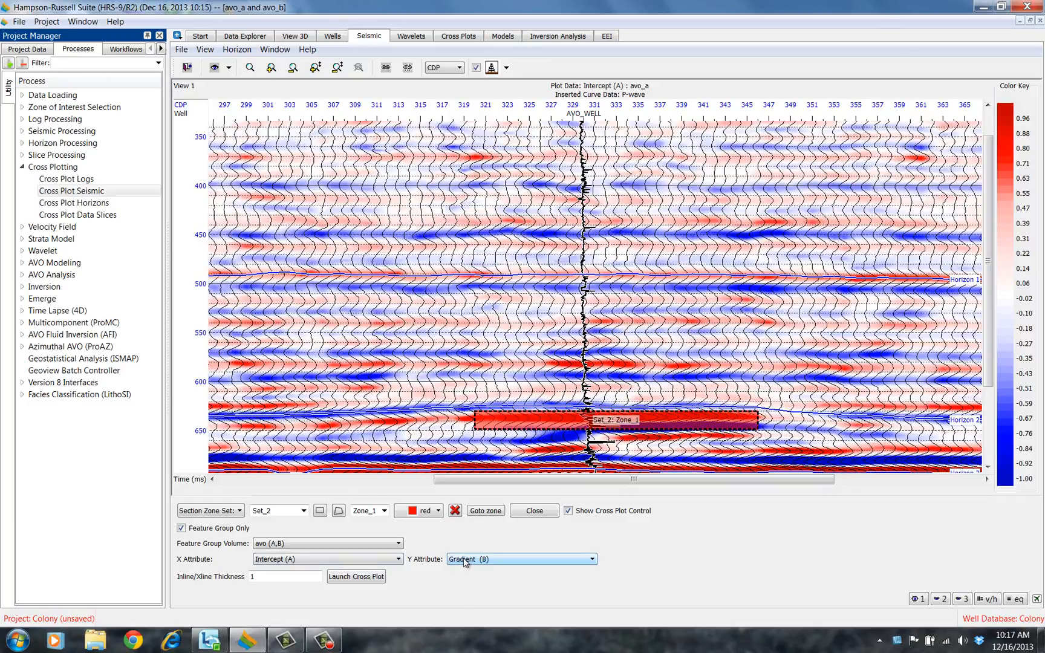
pyautogui.click(368, 578)
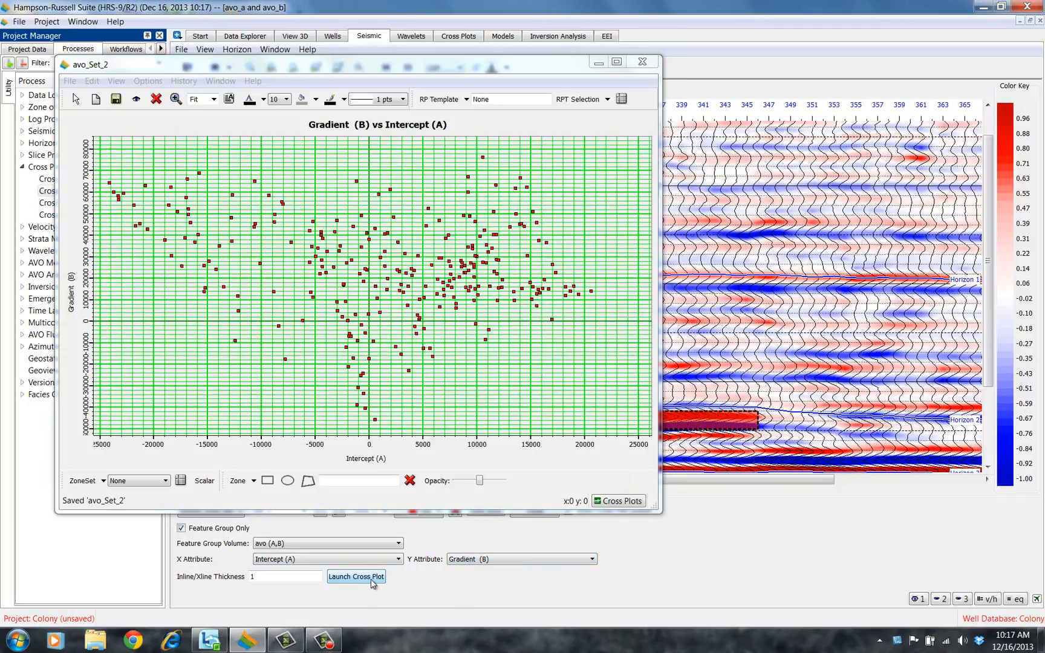
pyautogui.moveTo(648, 514); pyautogui.dragTo(439, 431)
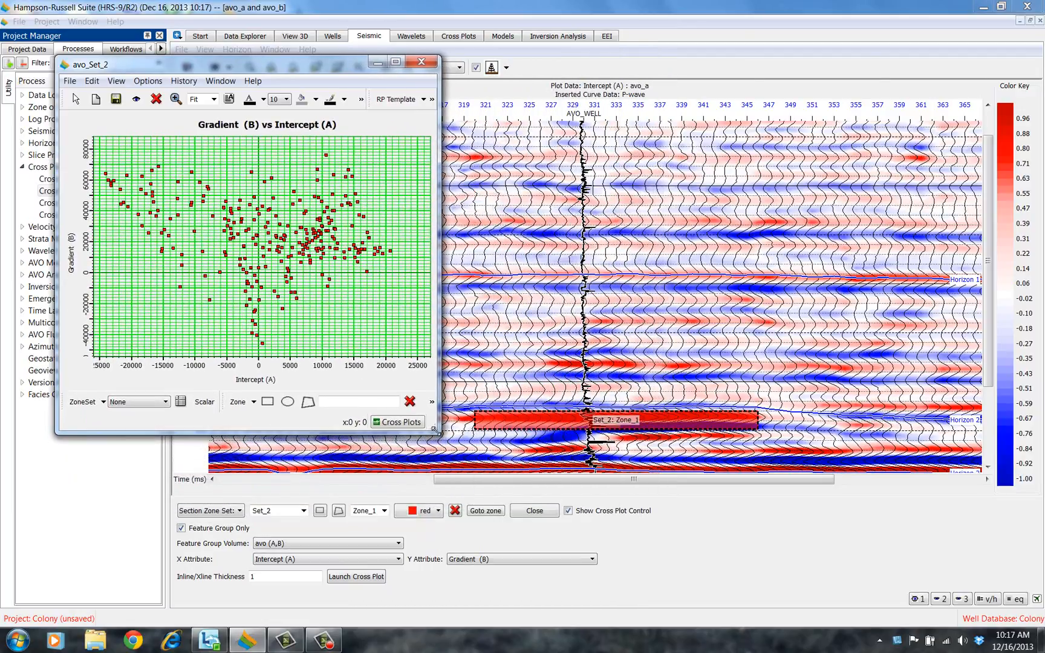
pyautogui.moveTo(337, 60); pyautogui.dragTo(290, 190)
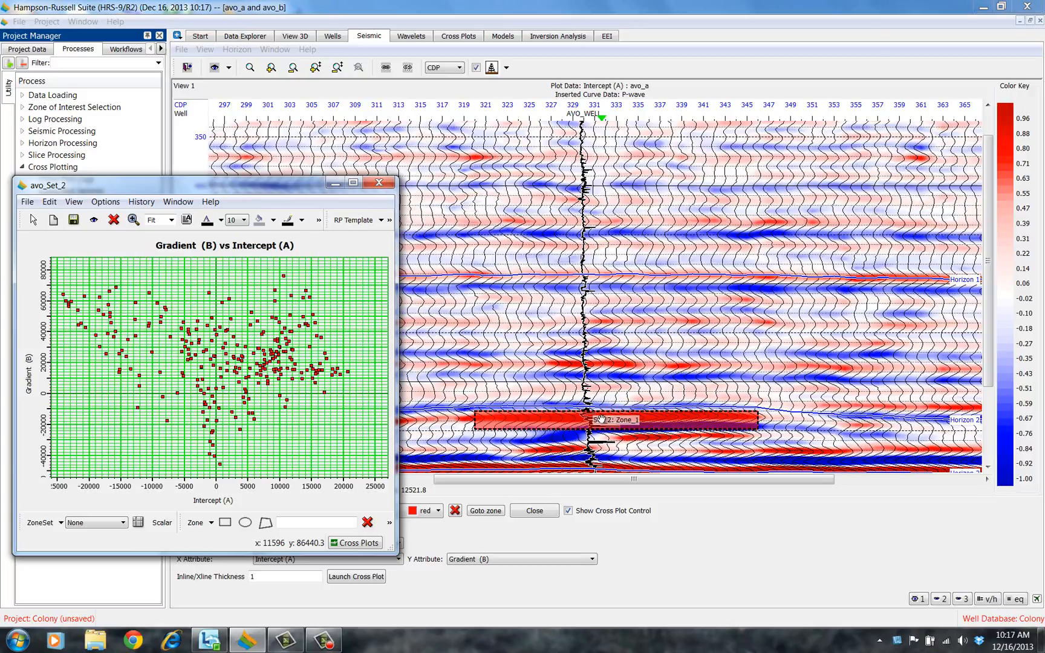
# Move Zone_1 up onto Horizon 1 and shorten it to span CDPs about 333 to 349
pyautogui.moveTo(600, 418); pyautogui.dragTo(765, 282)
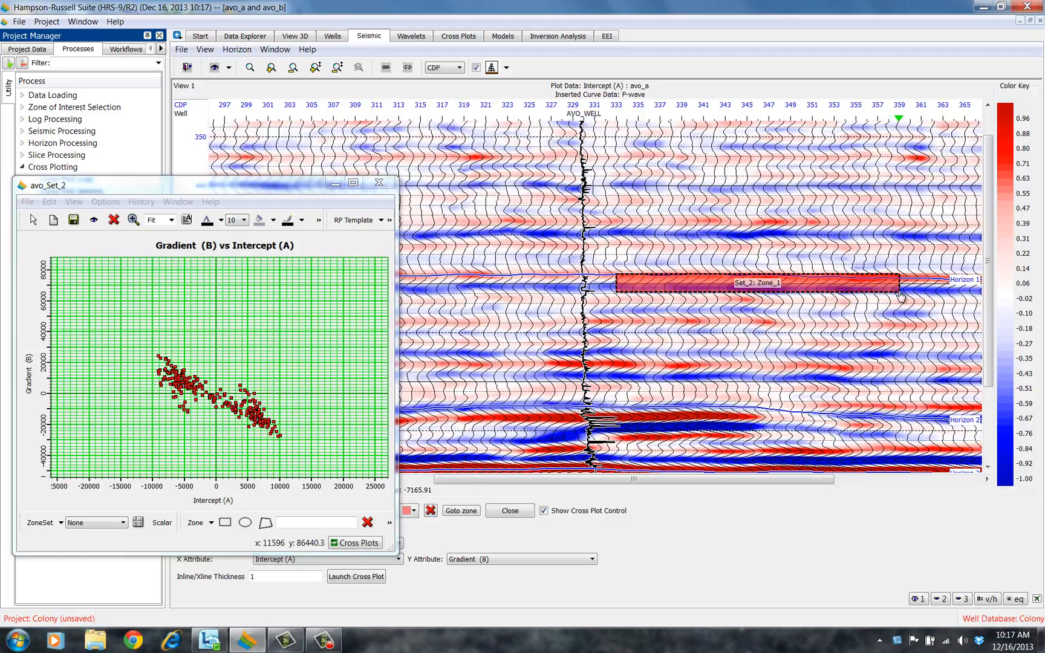
pyautogui.moveTo(894, 285); pyautogui.dragTo(793, 283)
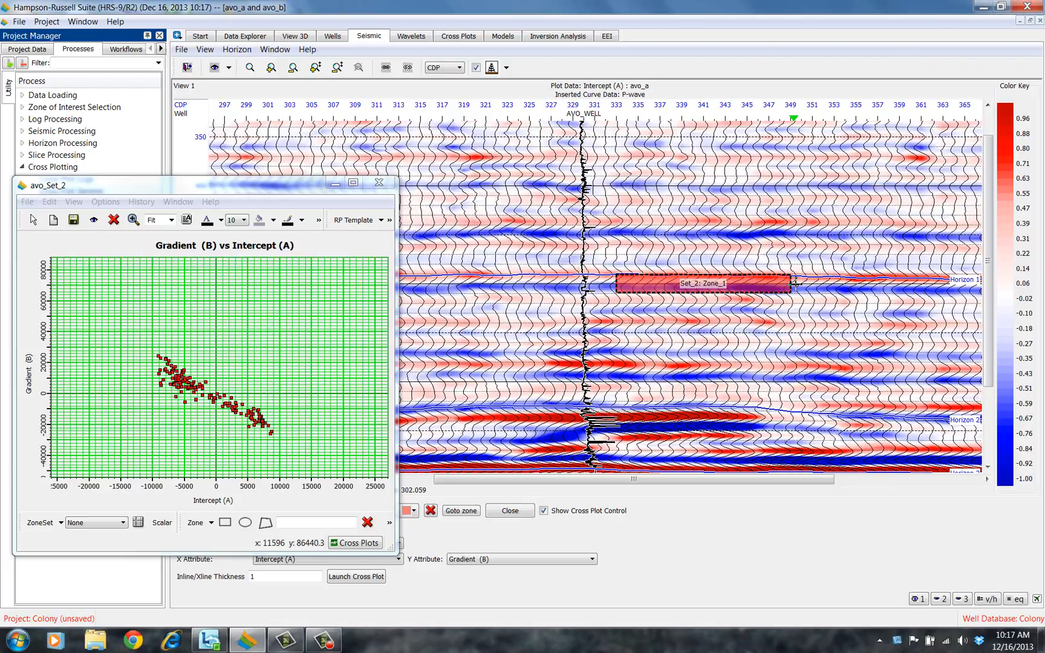
# Move Zone_1 back down onto Horizon 2 and reposition the cross plot window
pyautogui.moveTo(755, 283); pyautogui.dragTo(752, 283)
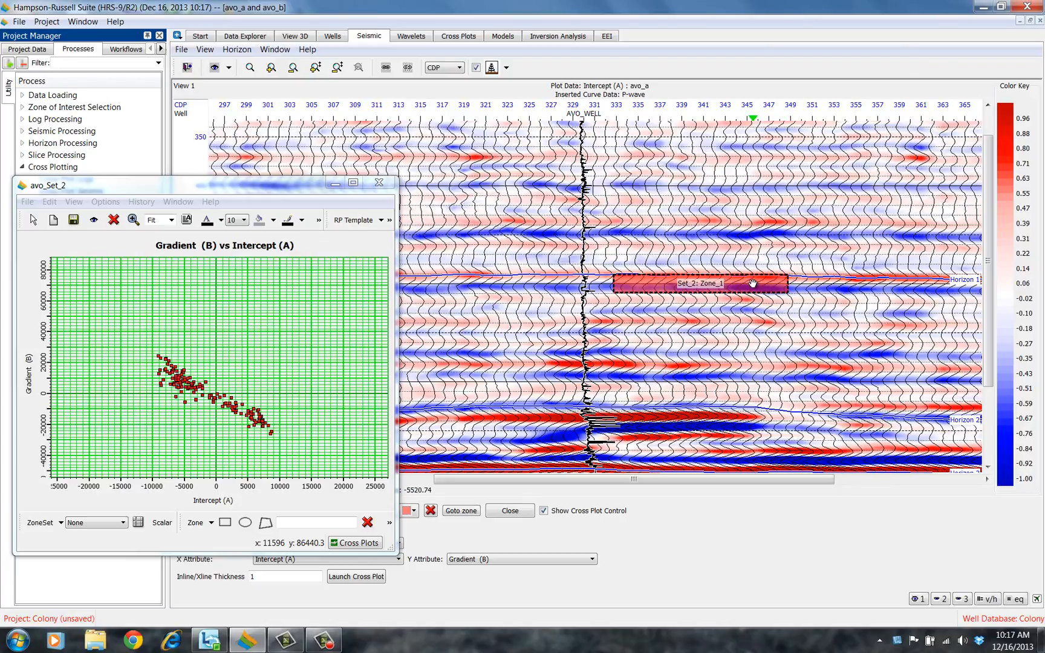
pyautogui.moveTo(752, 283); pyautogui.dragTo(646, 416)
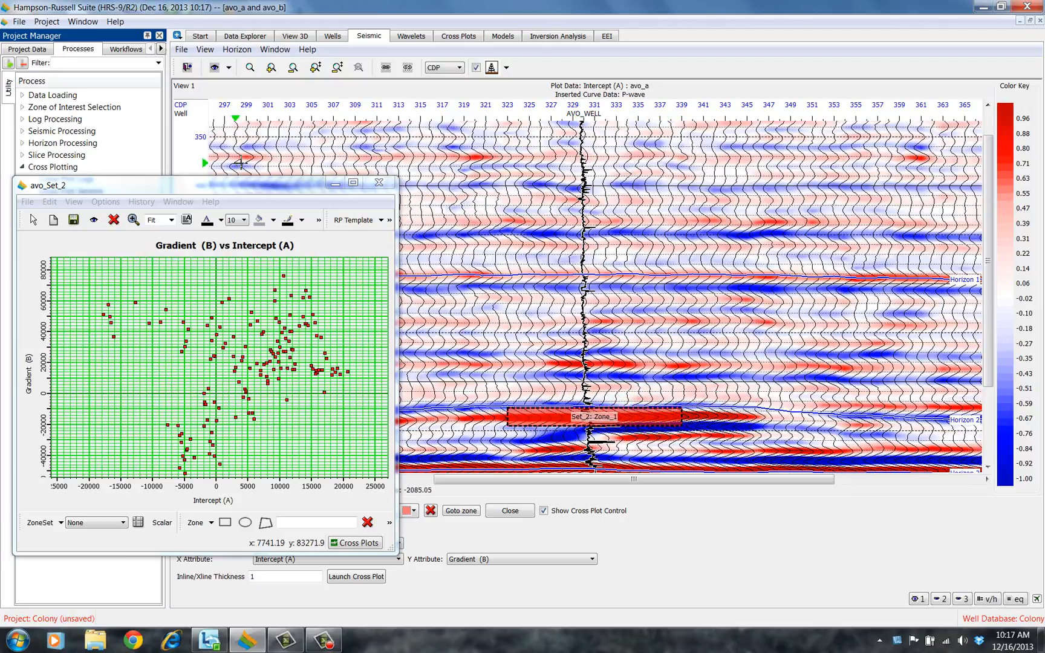
pyautogui.moveTo(261, 190); pyautogui.dragTo(275, 57)
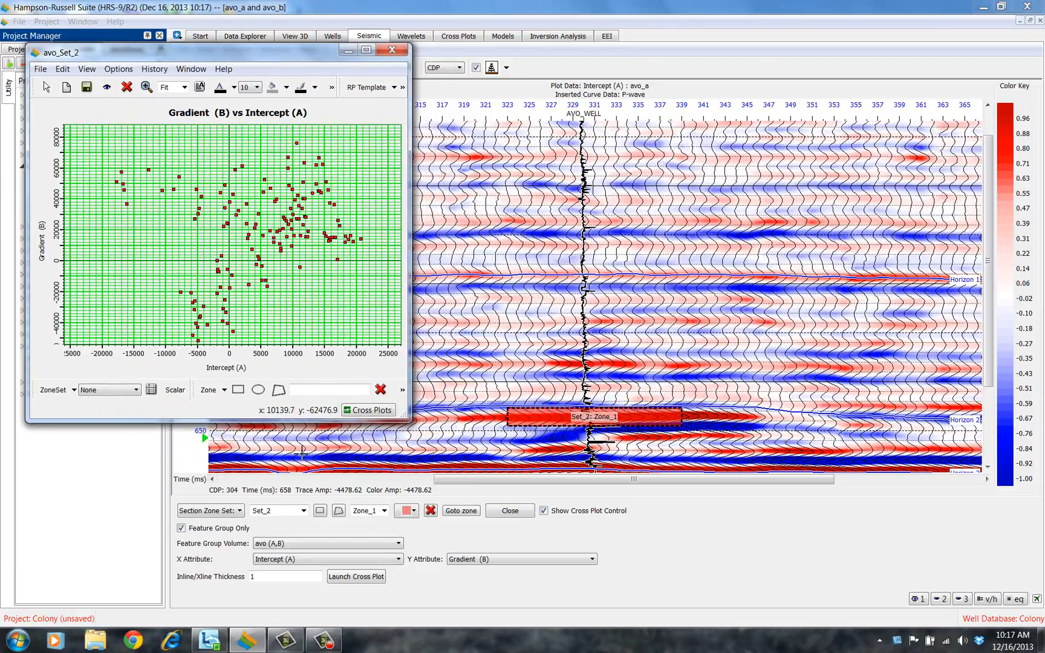
# Draw a second rectangular zone along Horizon 1 at about CDPs 339 to 350 and color it blue
pyautogui.click(320, 511)
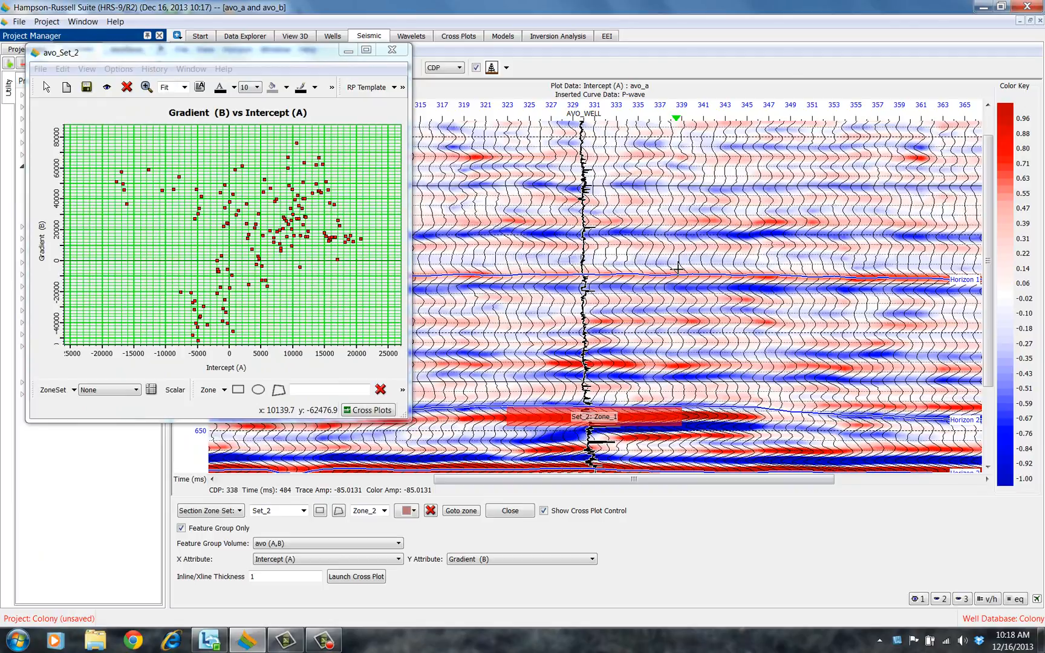
pyautogui.moveTo(677, 267); pyautogui.dragTo(794, 297)
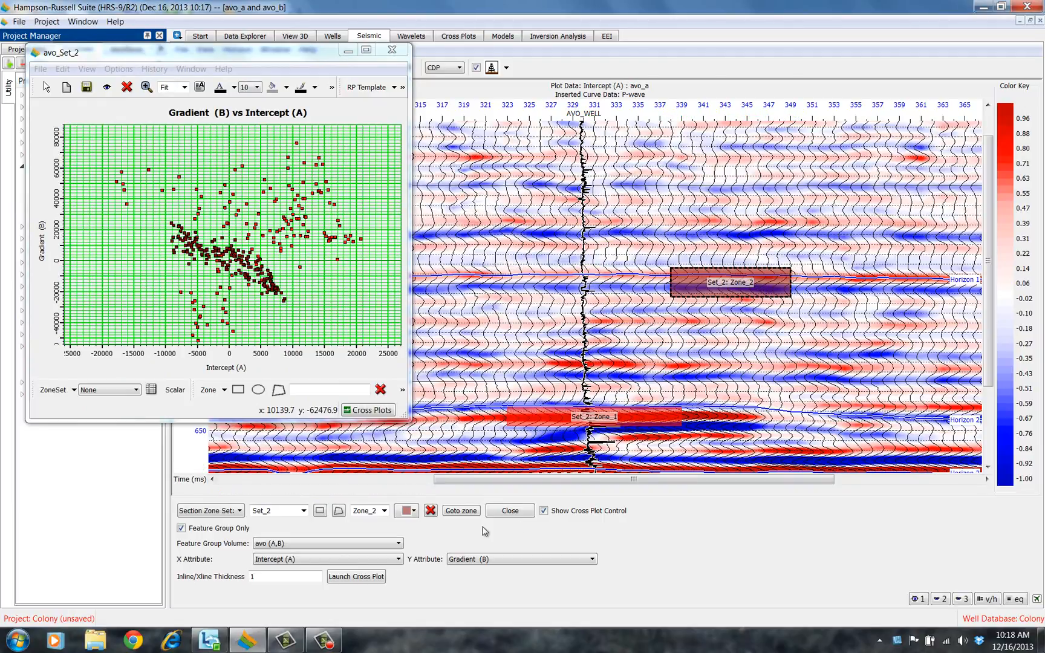
pyautogui.click(414, 511)
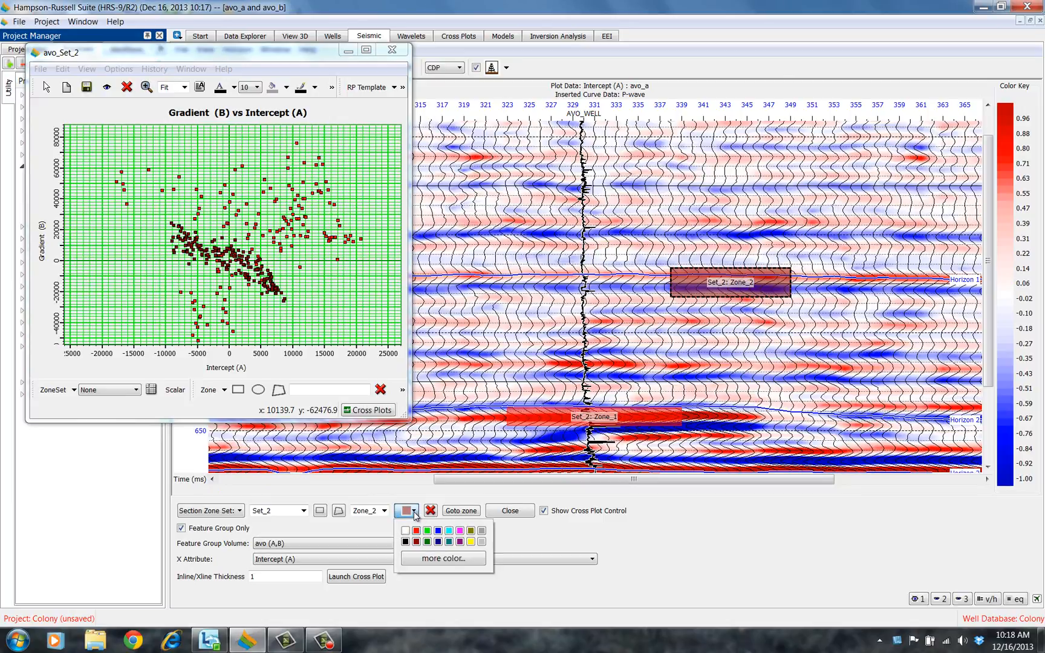
pyautogui.click(438, 531)
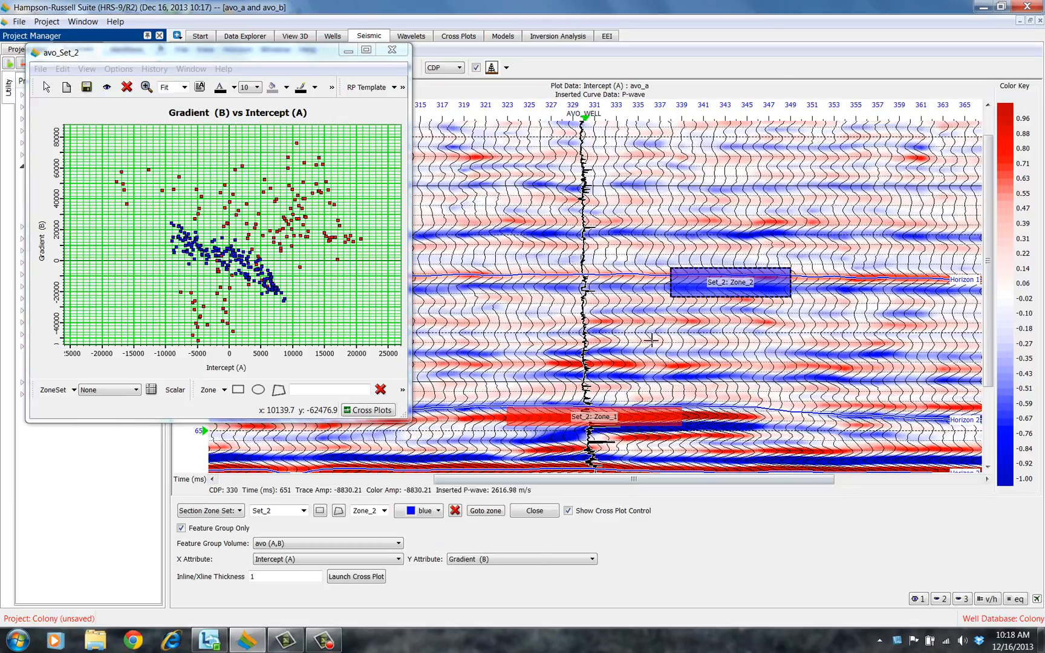
pyautogui.moveTo(717, 289); pyautogui.dragTo(745, 287)
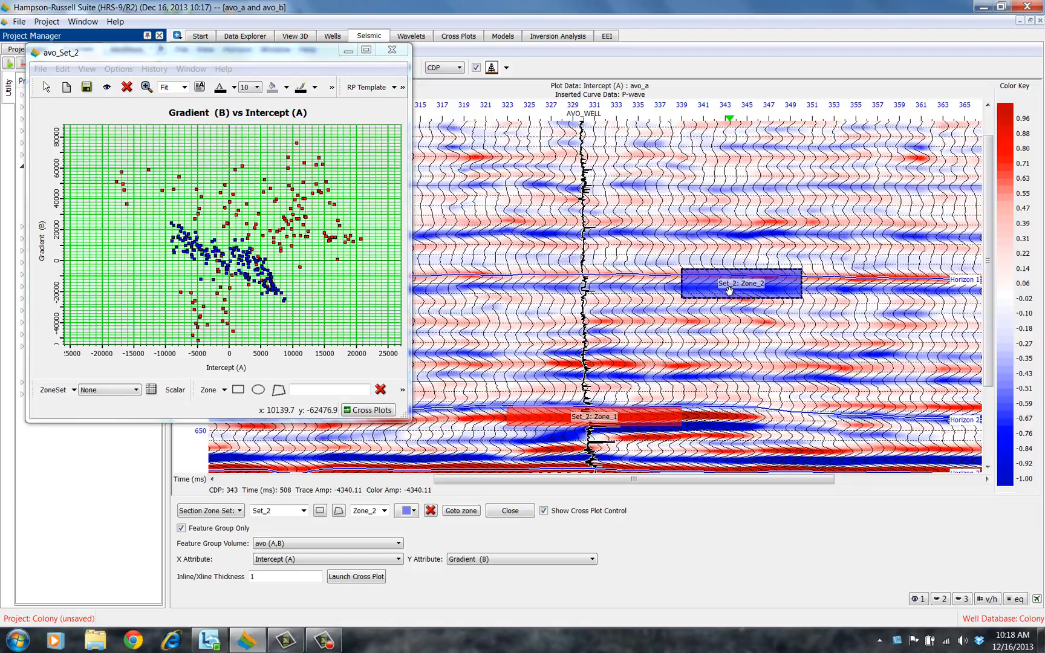
# Draw a polygon zone around 380 ms near CDPs 323 to 330 and color it green
pyautogui.click(338, 513)
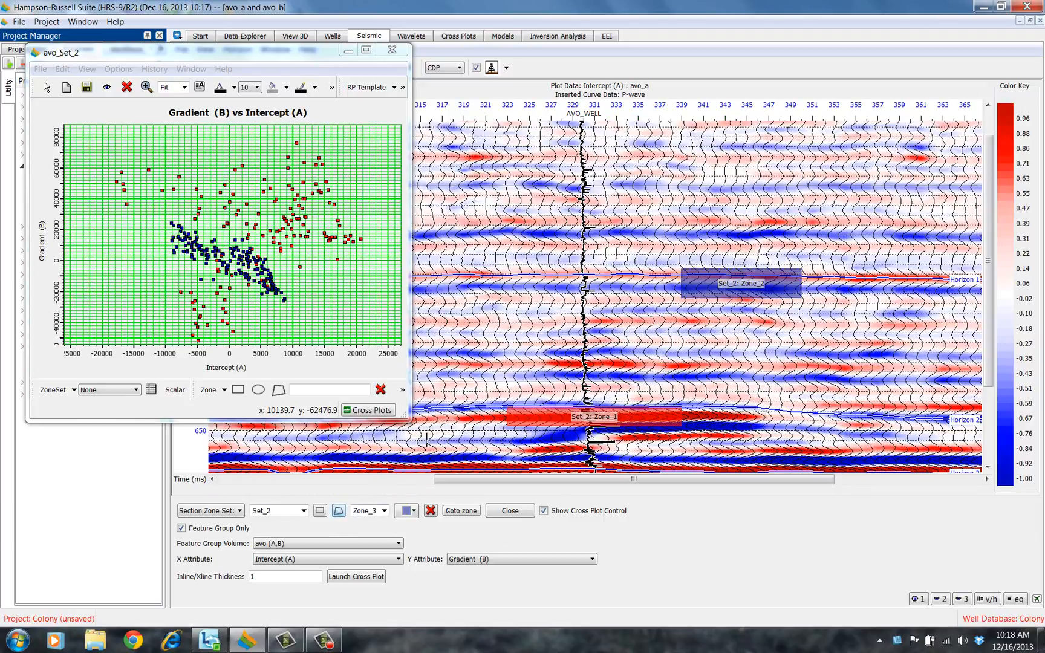
pyautogui.click(515, 199)
pyautogui.click(589, 201)
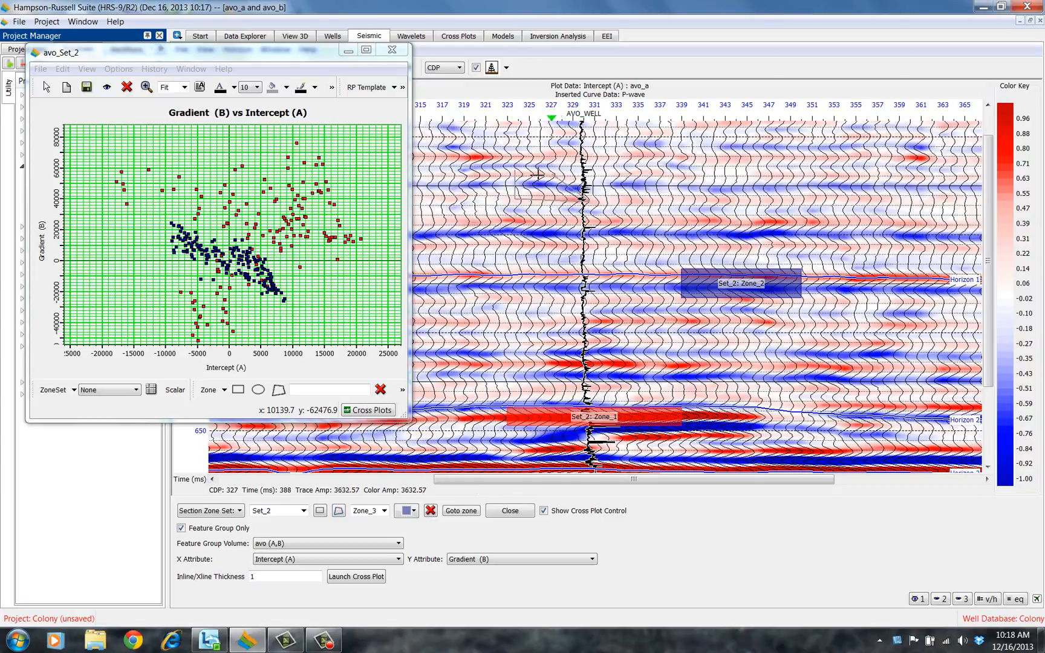
pyautogui.click(594, 170)
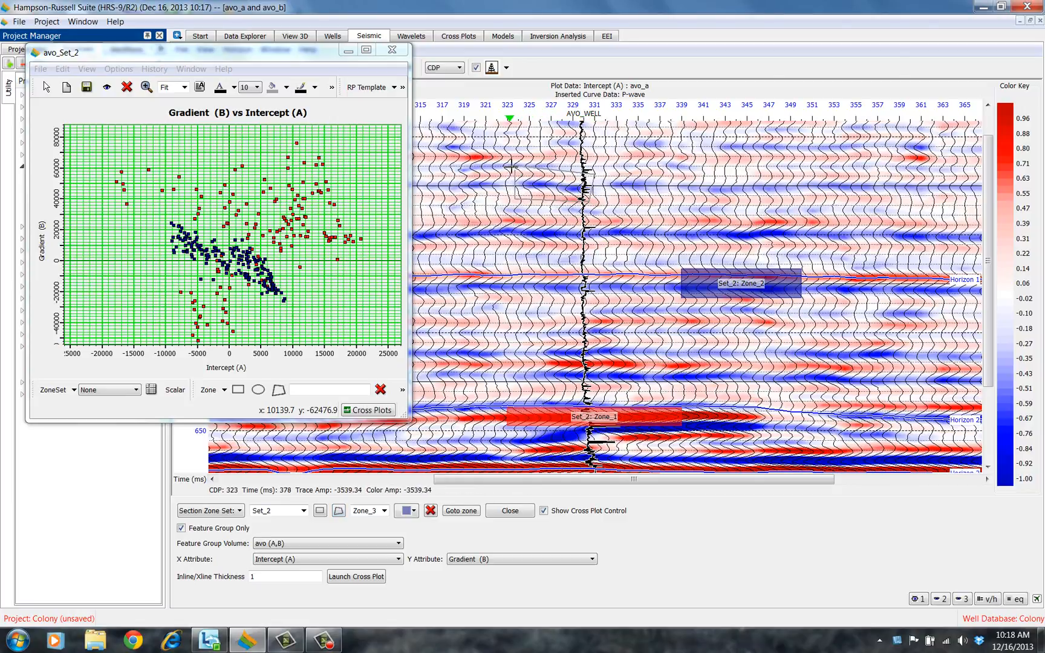
pyautogui.doubleClick(517, 171)
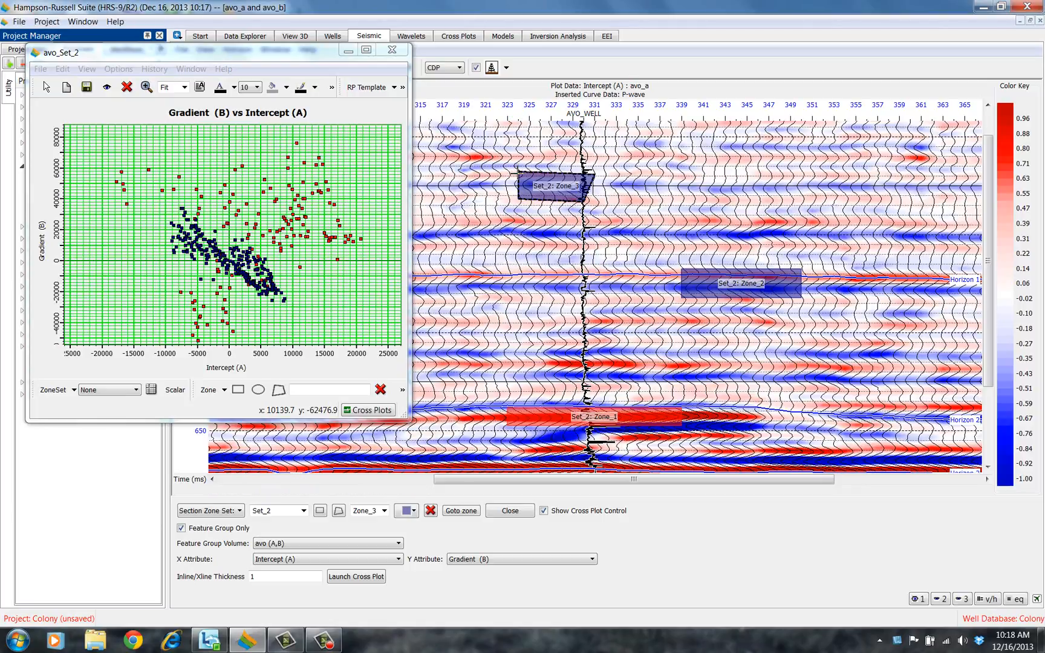
pyautogui.click(415, 511)
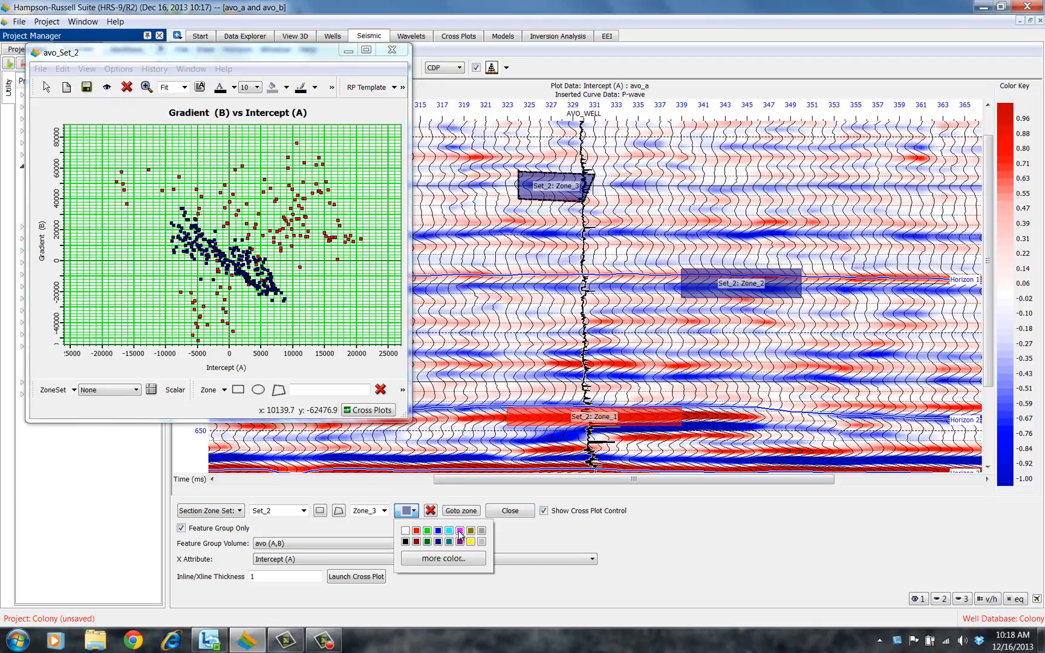
pyautogui.click(428, 542)
# Select Zone_2 and set its color to blue
pyautogui.click(768, 291)
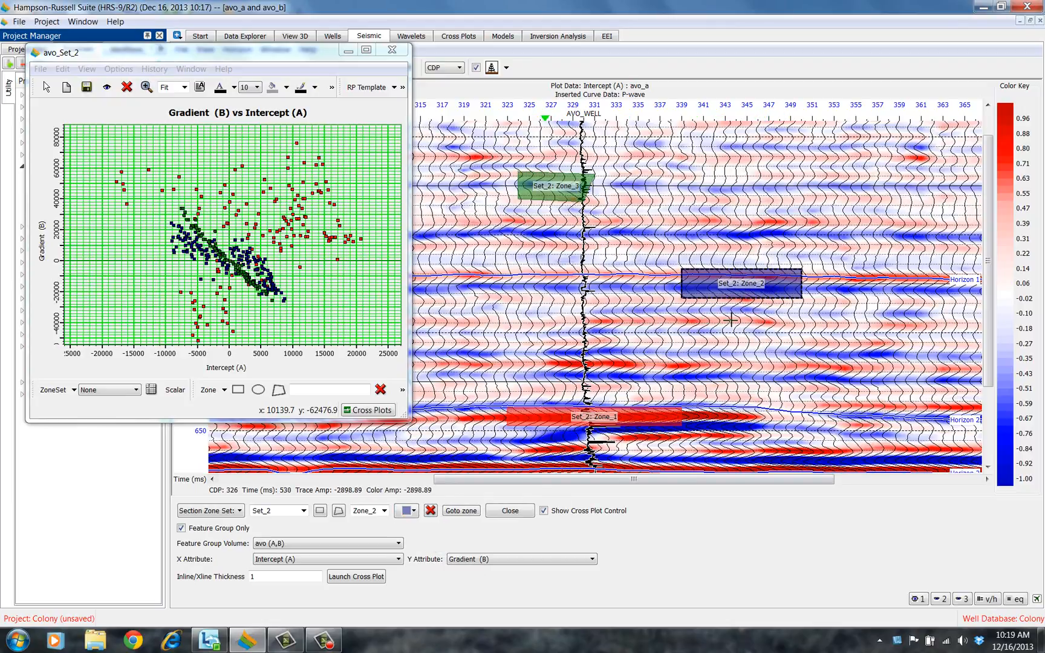
pyautogui.click(414, 512)
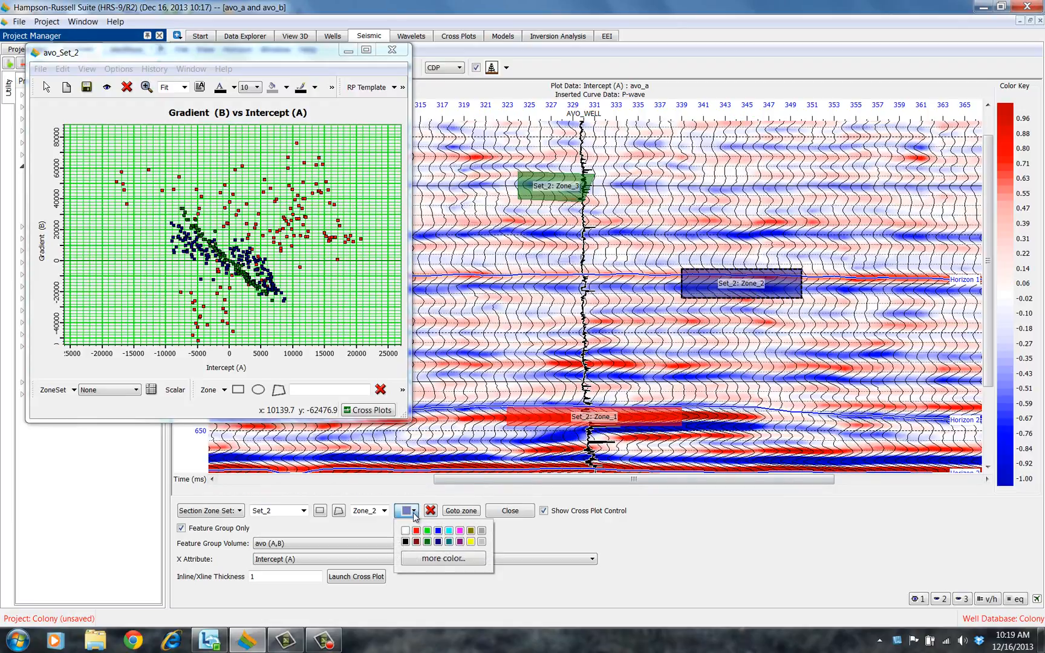
pyautogui.click(438, 531)
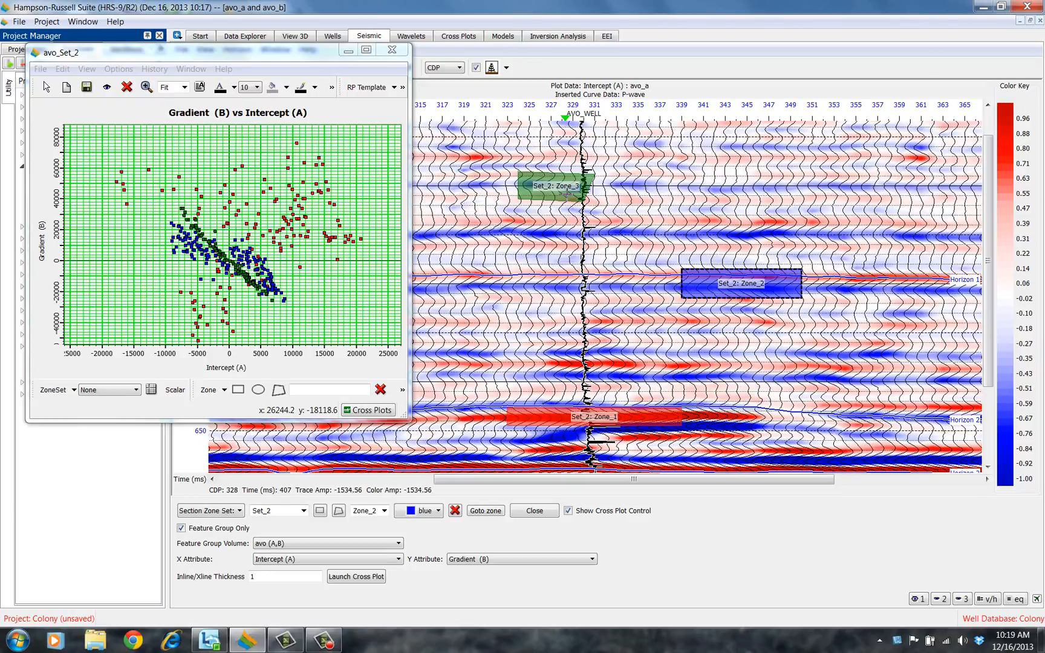
# Move the green polygon zone down and left to about CDPs 321 to 327
pyautogui.moveTo(567, 192); pyautogui.dragTo(510, 235)
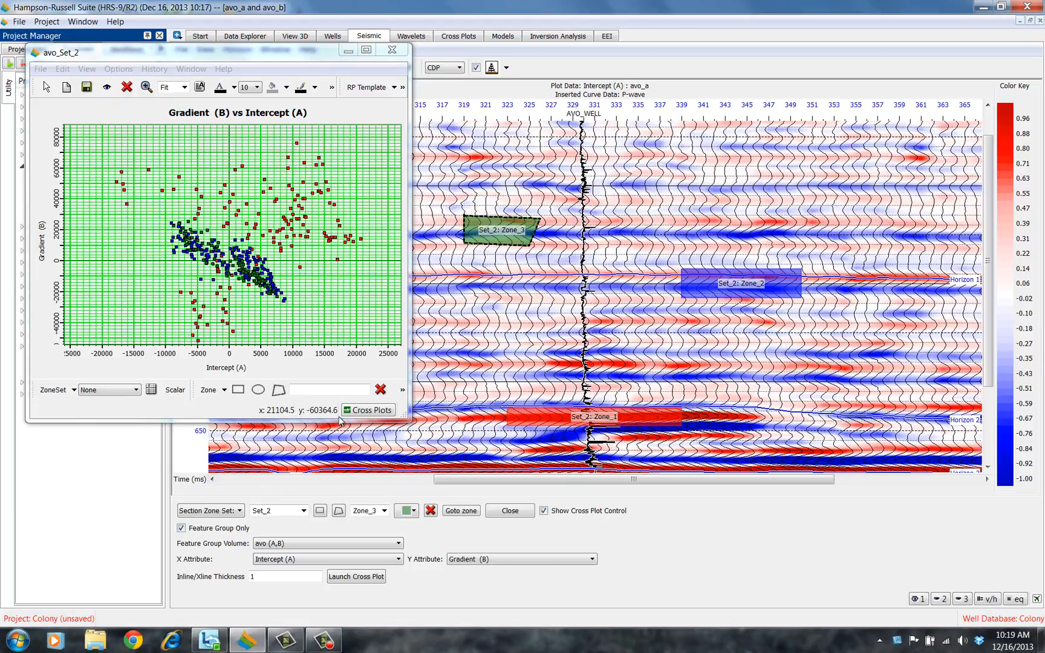
# Draw a rectangular zone in the cross plot around high positive intercept and gradient, and display its zone set in a seismic window
pyautogui.click(238, 390)
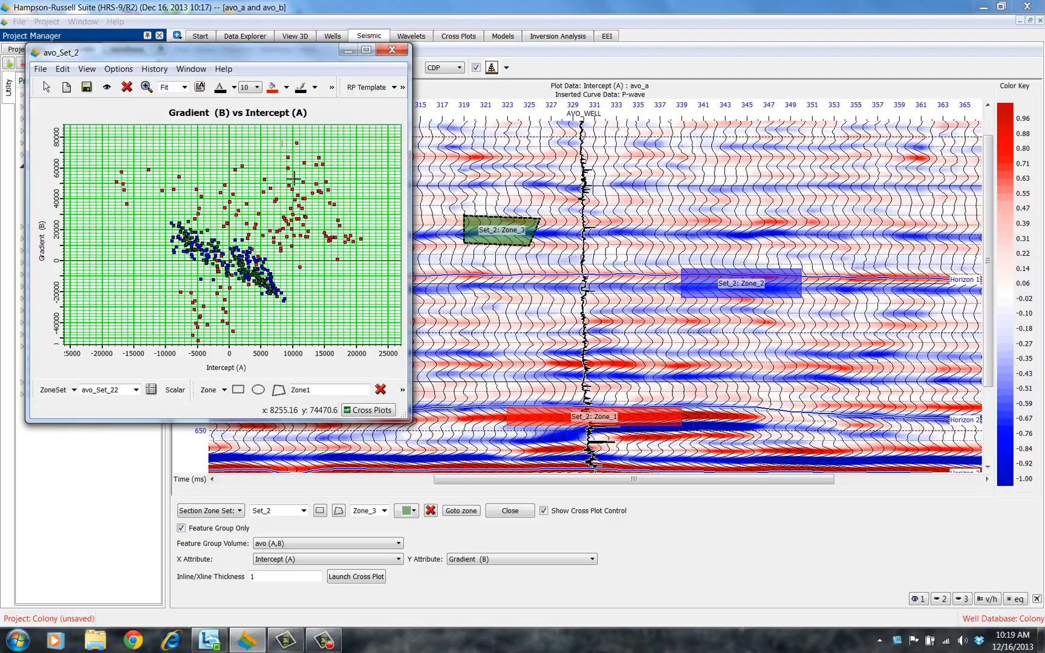
pyautogui.moveTo(282, 141); pyautogui.dragTo(349, 226)
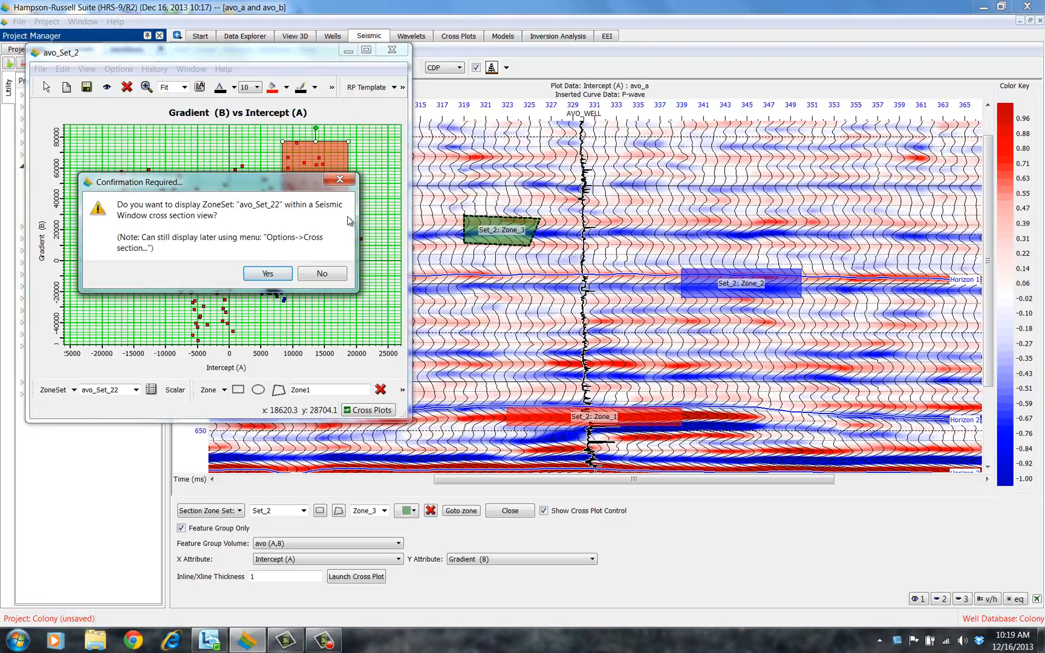
pyautogui.click(280, 276)
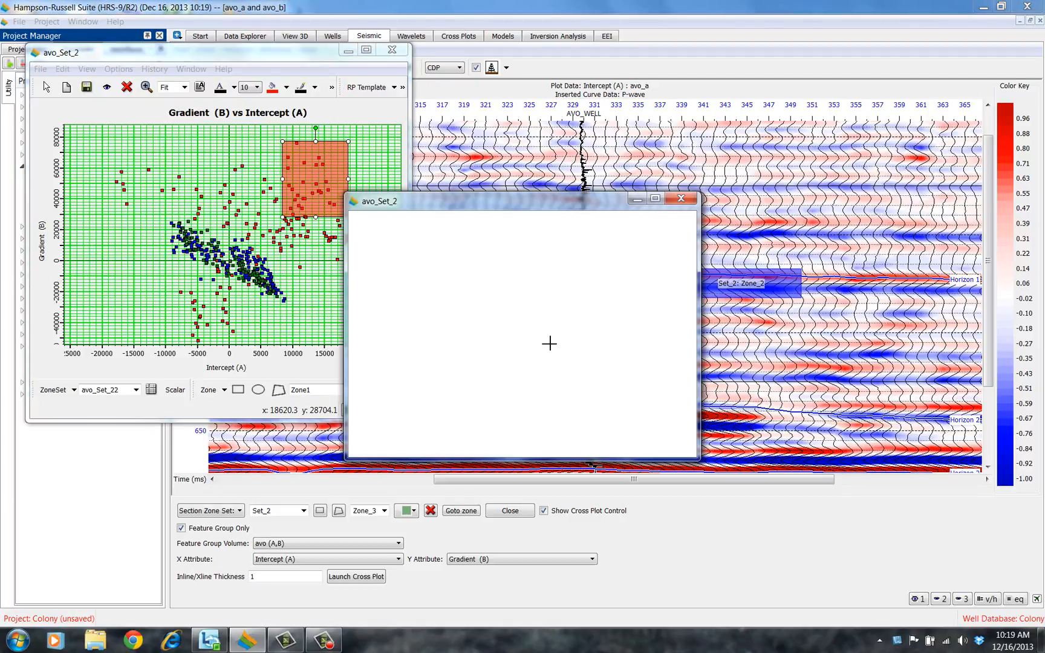
pyautogui.moveTo(534, 424); pyautogui.dragTo(519, 423)
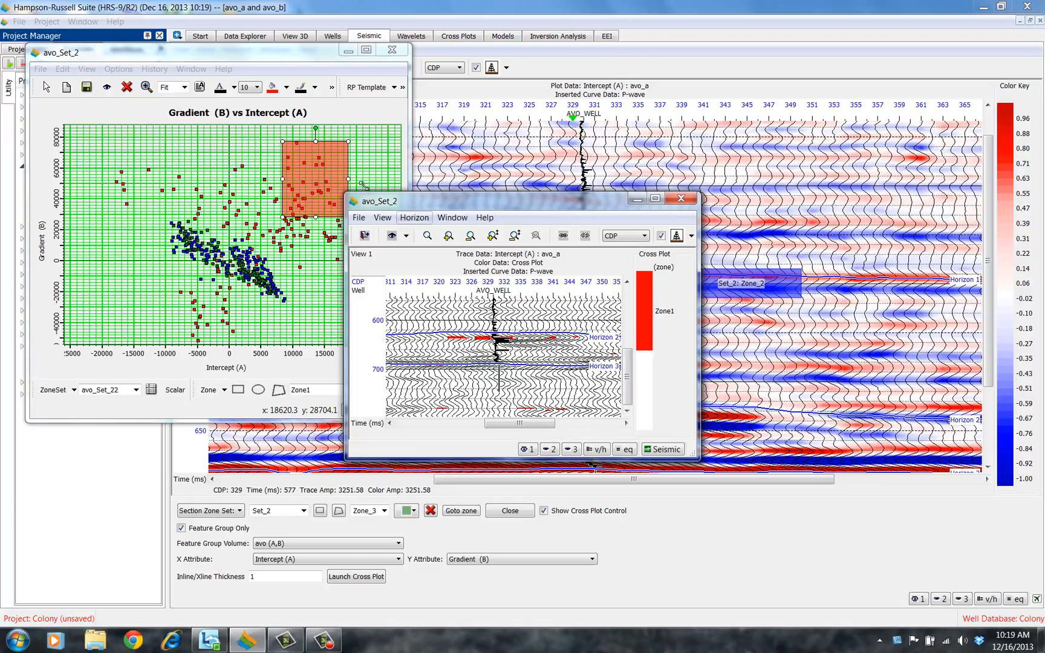
pyautogui.moveTo(283, 216); pyautogui.dragTo(263, 227)
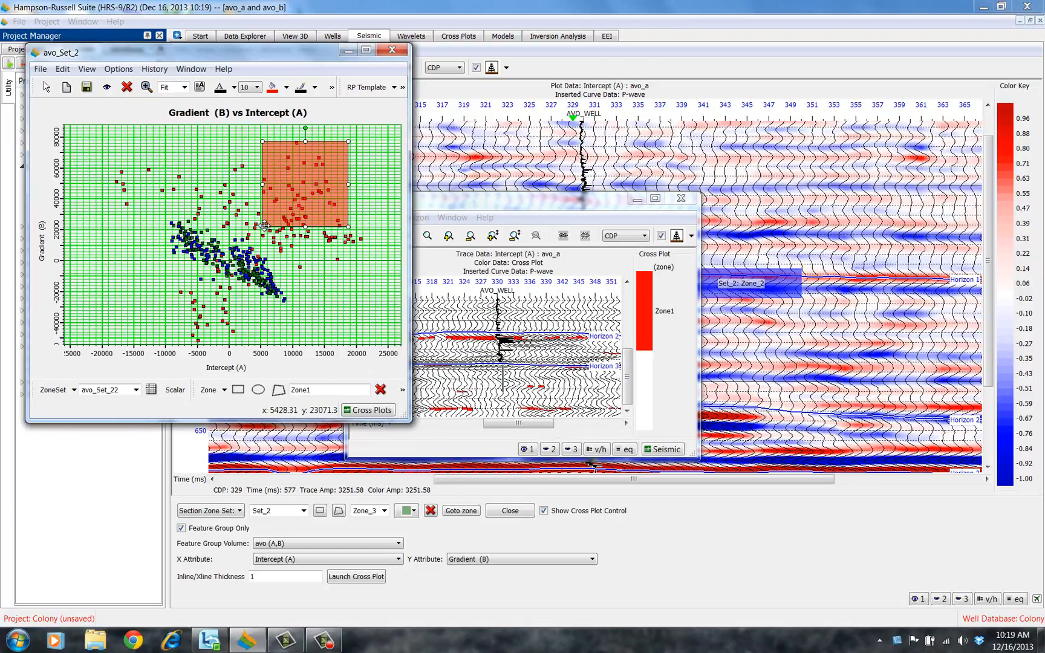
# Move and close the zone set's seismic window, and delete the rectangular cross-plot zone
pyautogui.click(502, 205)
pyautogui.moveTo(503, 205); pyautogui.dragTo(616, 215)
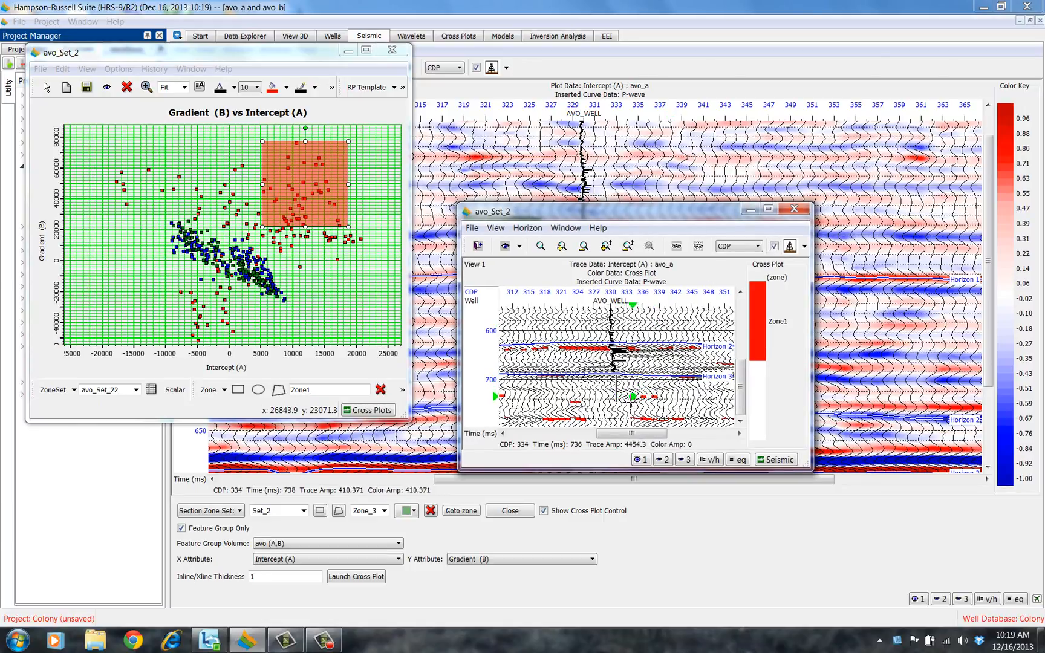
pyautogui.click(472, 228)
pyautogui.click(490, 329)
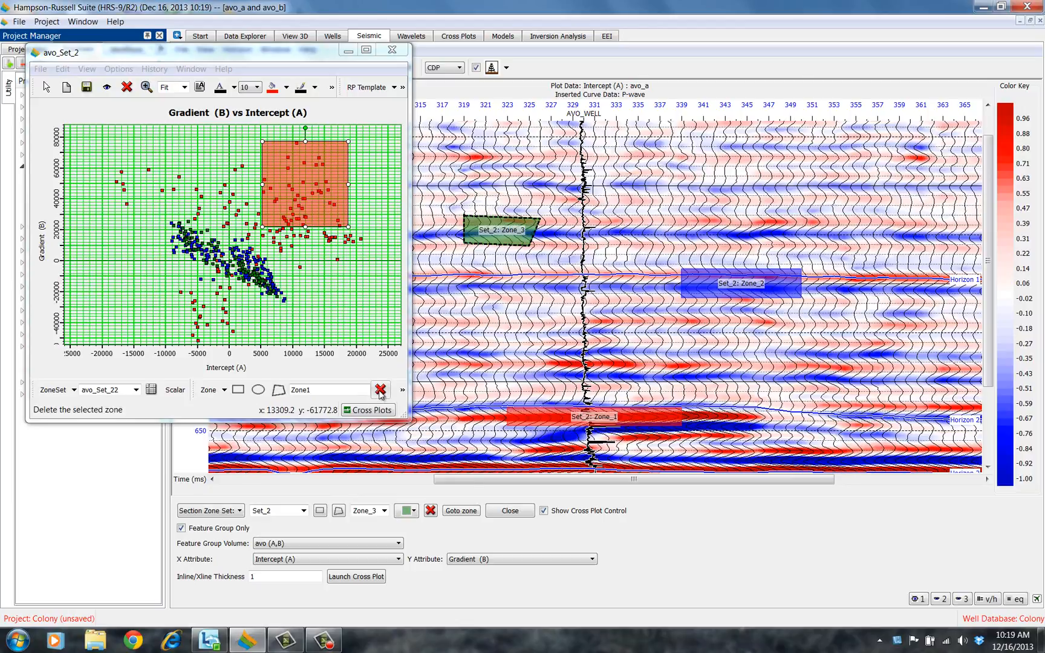
pyautogui.click(380, 390)
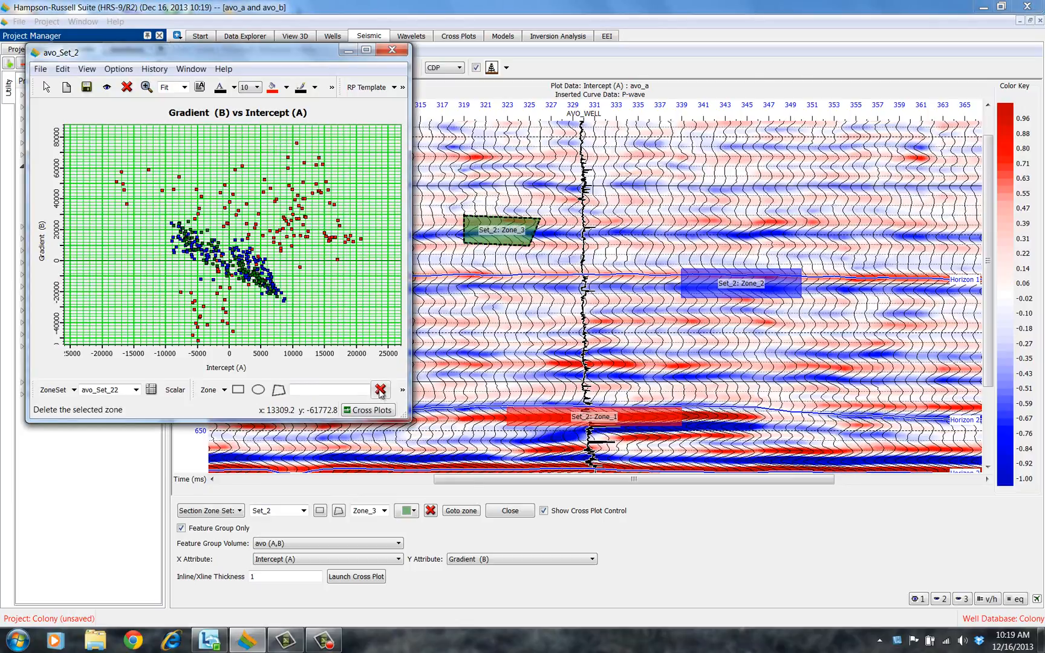
# Select the green polygon zone Zone_3 on the section and delete it
pyautogui.click(506, 233)
pyautogui.click(431, 512)
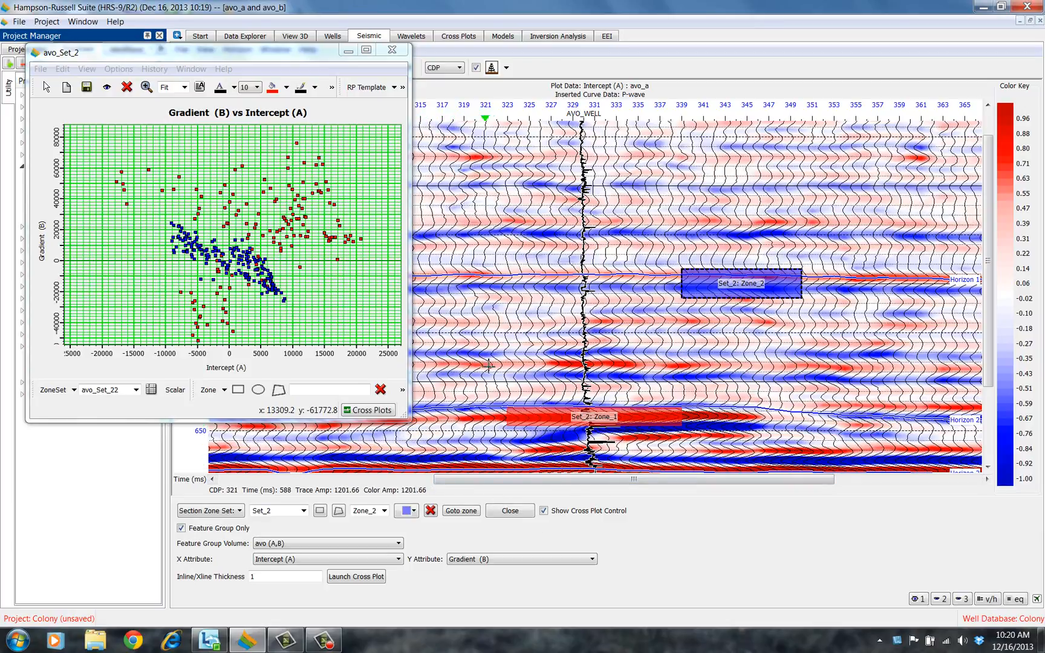
# Close the cross plot window and turn off section zone creation in the seismic view
pyautogui.click(44, 70)
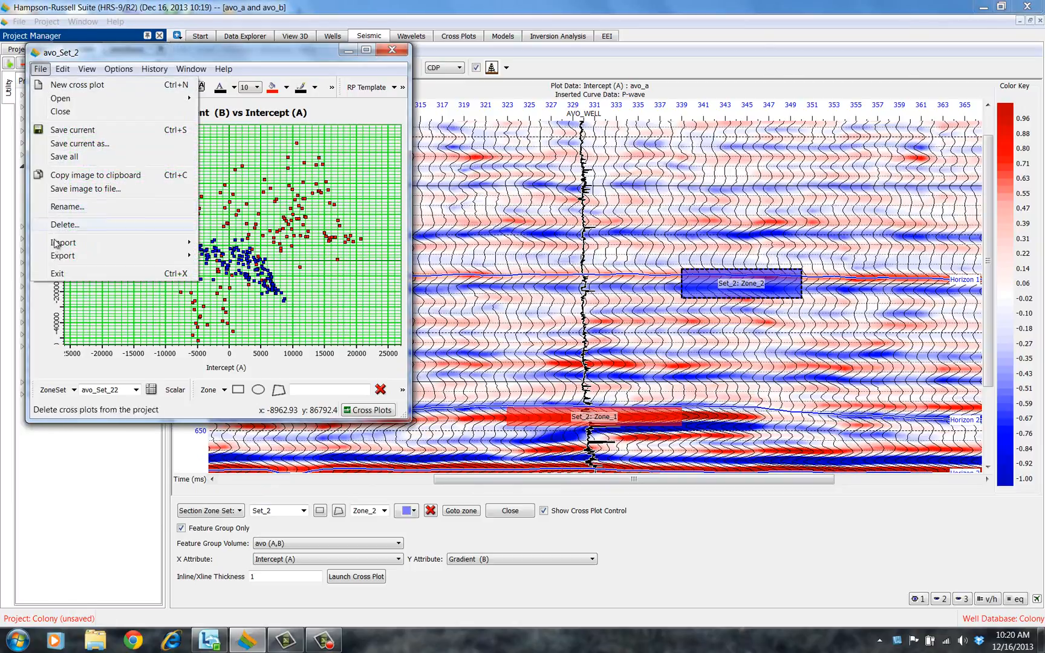
pyautogui.click(60, 274)
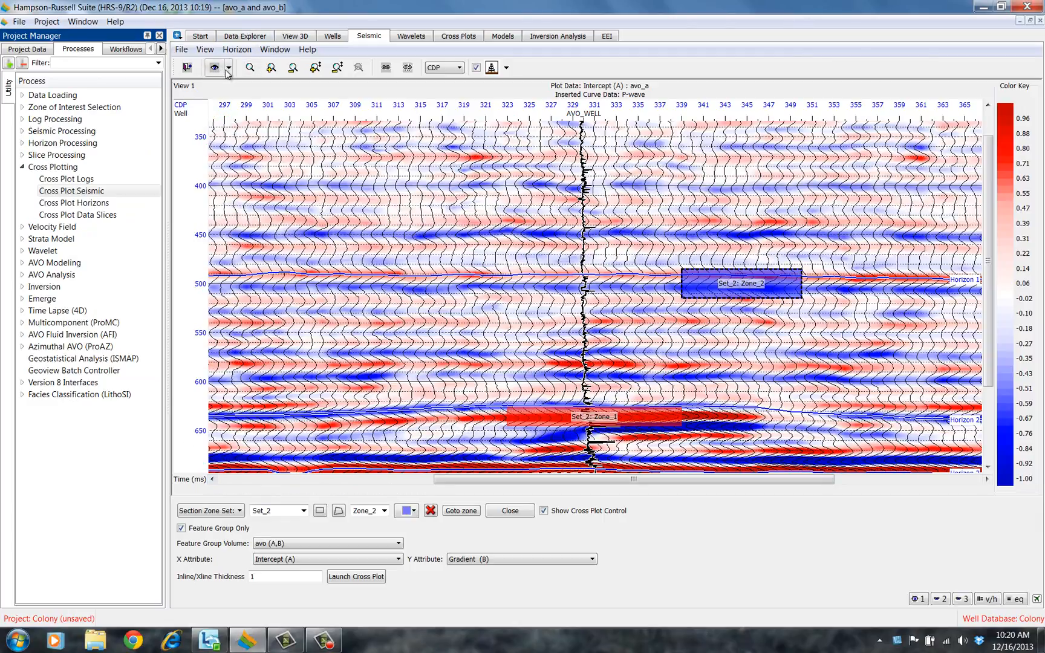
pyautogui.click(205, 50)
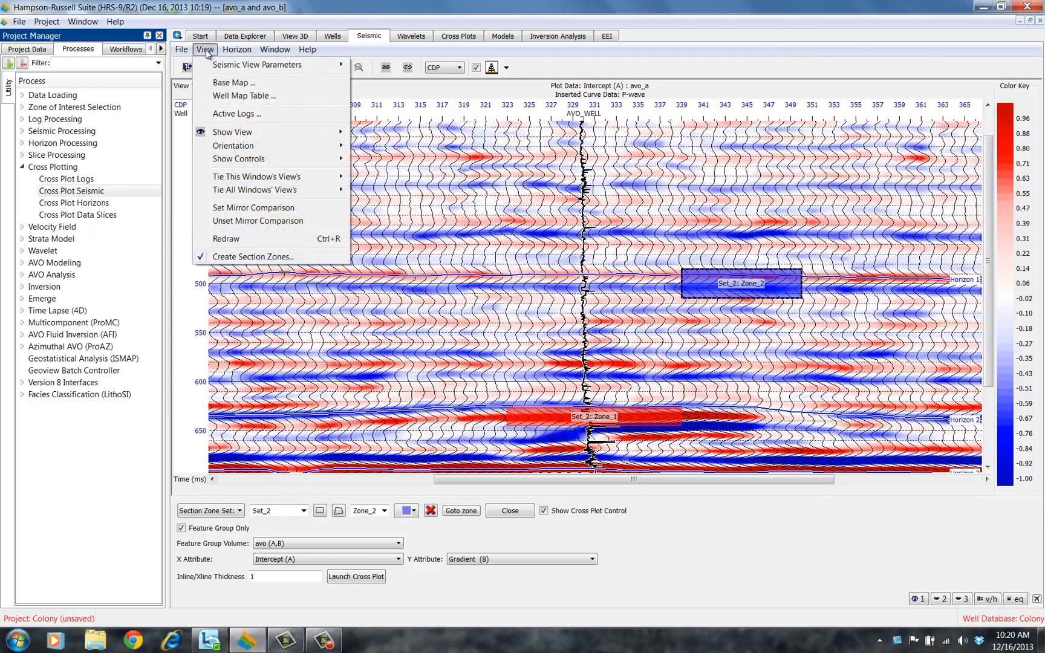
pyautogui.click(222, 258)
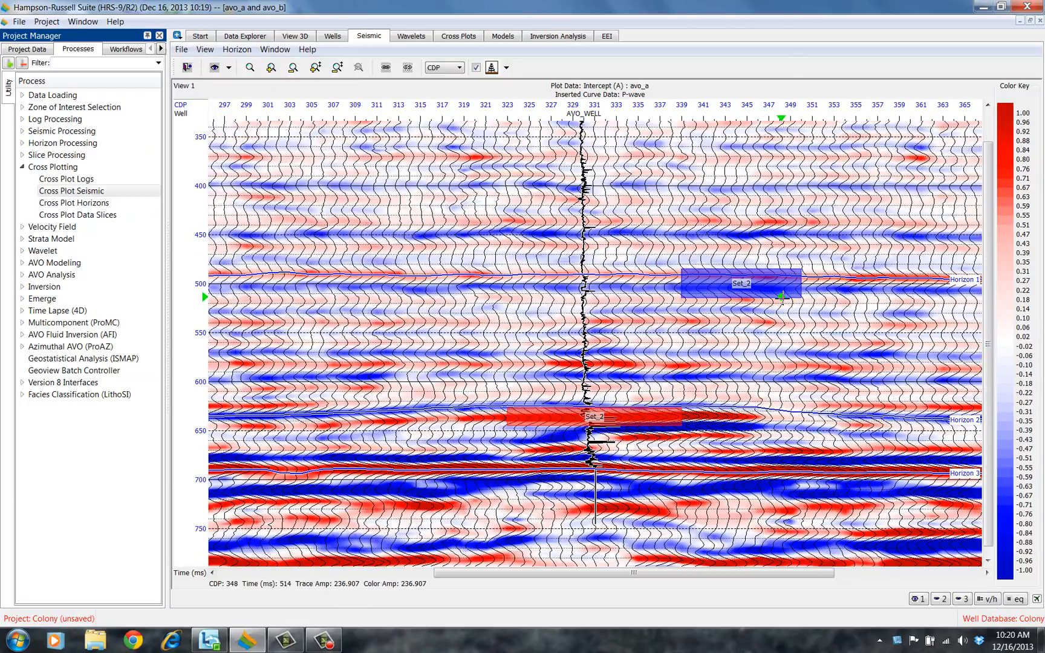
# Remove zone set Set_2 from the cross section zone sets shown in the seismic view attributes
pyautogui.click(215, 69)
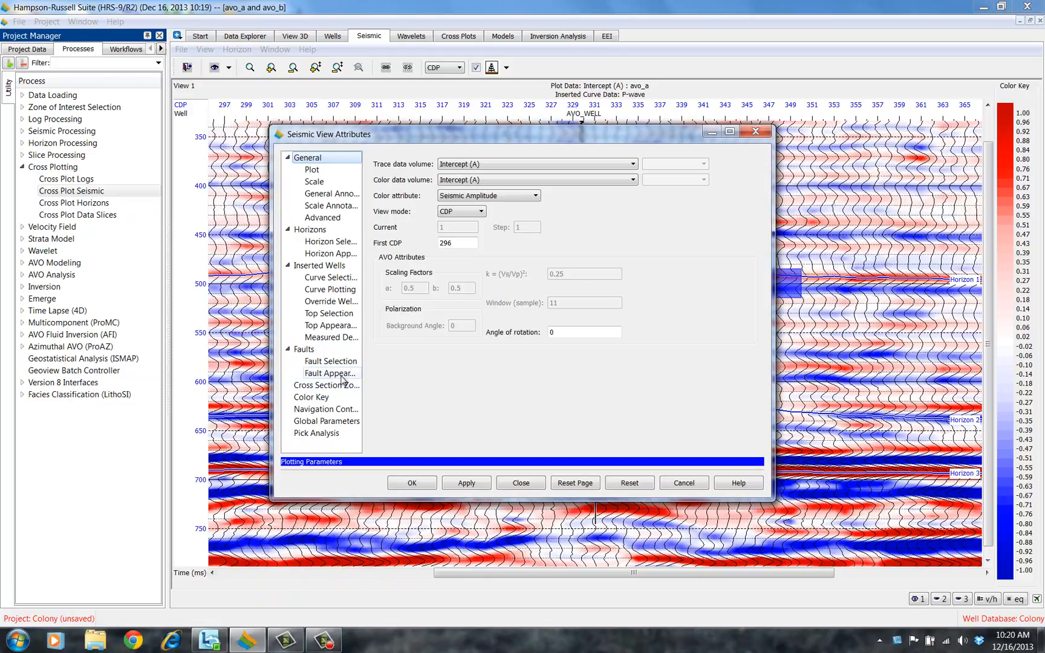
pyautogui.click(334, 387)
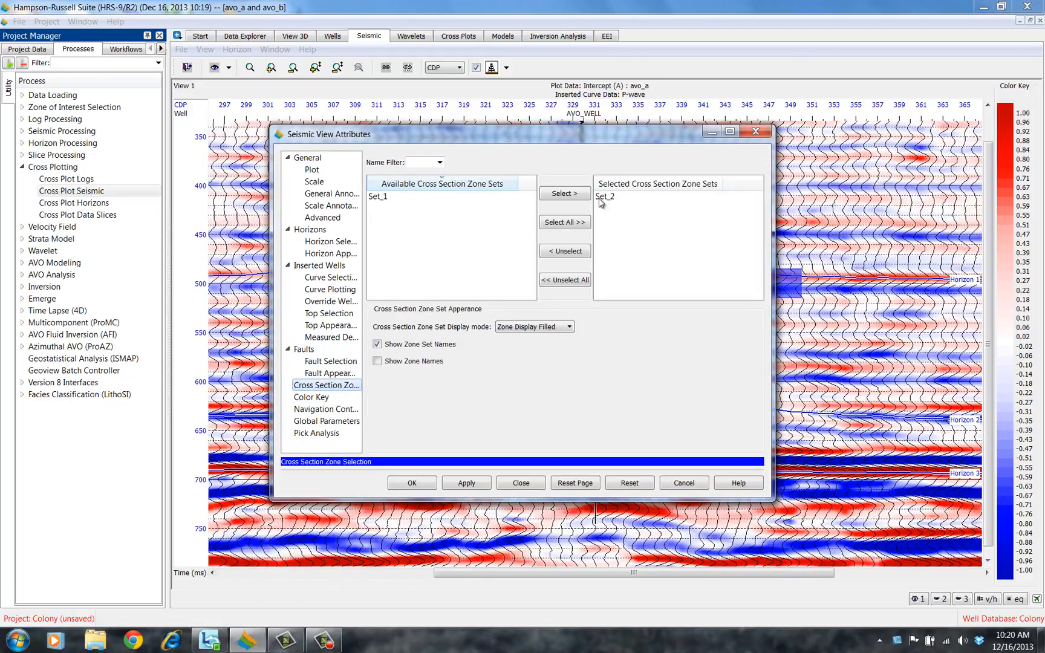
pyautogui.click(608, 197)
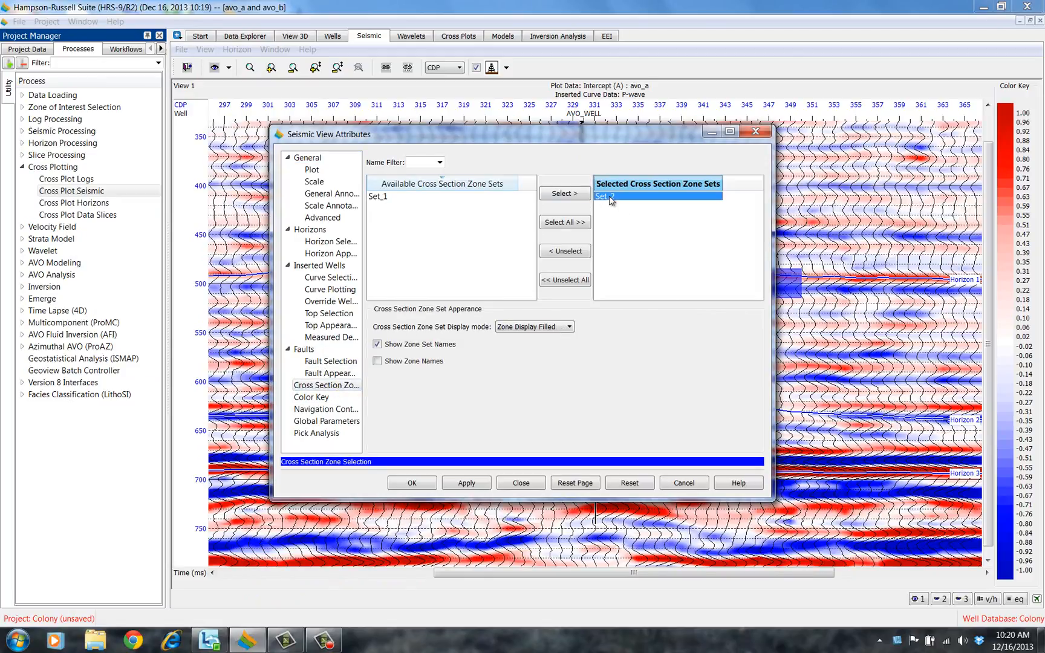
pyautogui.click(564, 253)
pyautogui.click(424, 481)
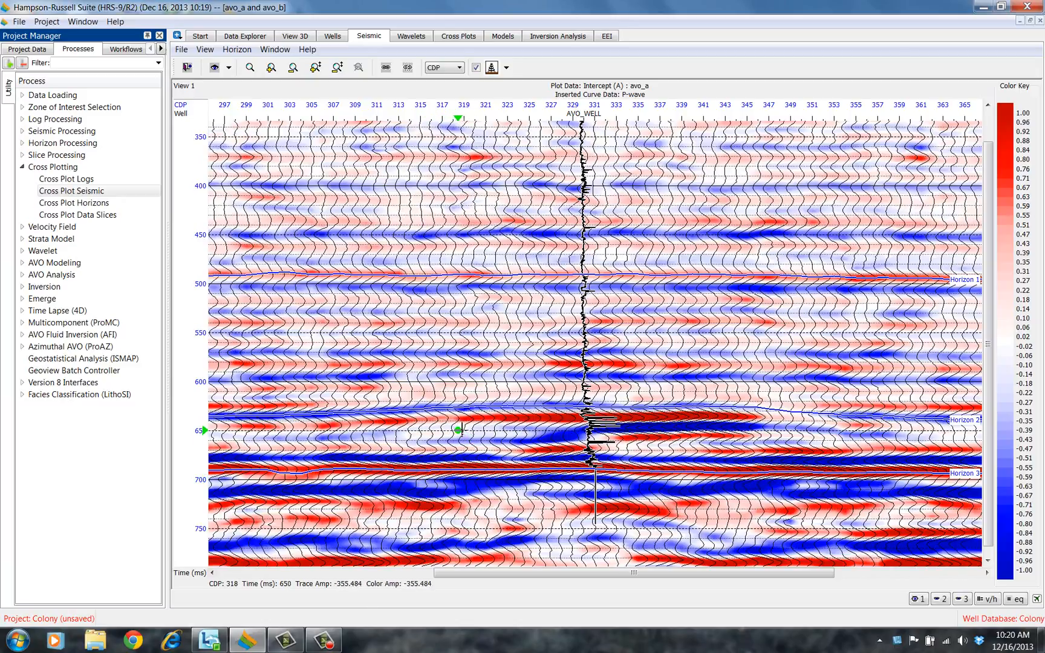
# Display the inverted (Dn,VpVs,Zp,Zs) volume in the seismic window
pyautogui.click(28, 49)
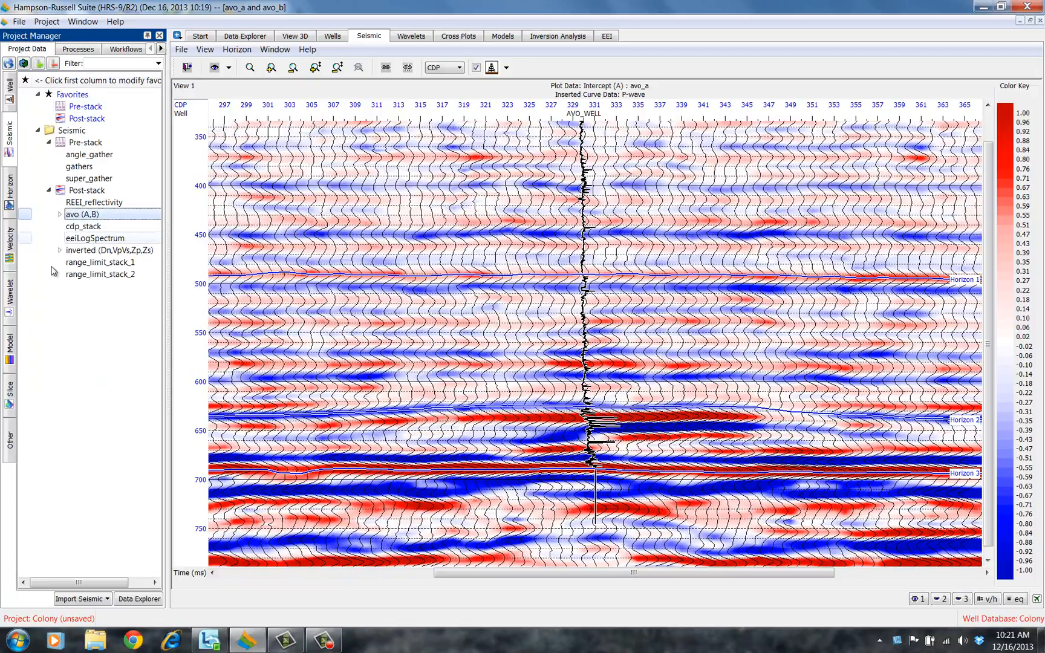
pyautogui.click(100, 251)
pyautogui.doubleClick(100, 252)
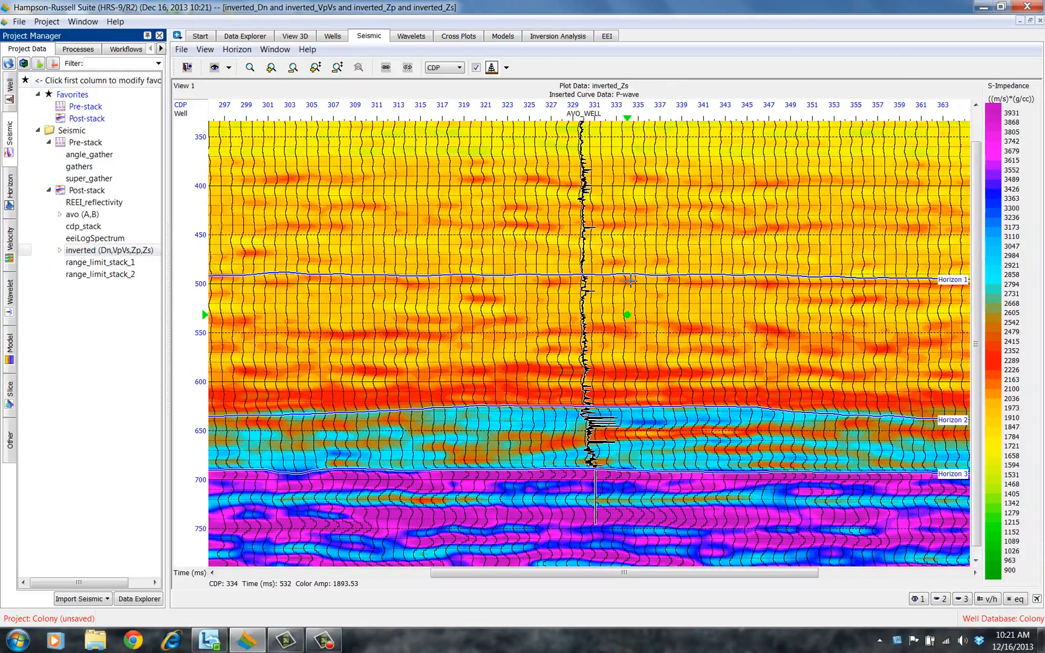
# Set the section's color data volume to inverted_VpVs
pyautogui.rightClick(572, 330)
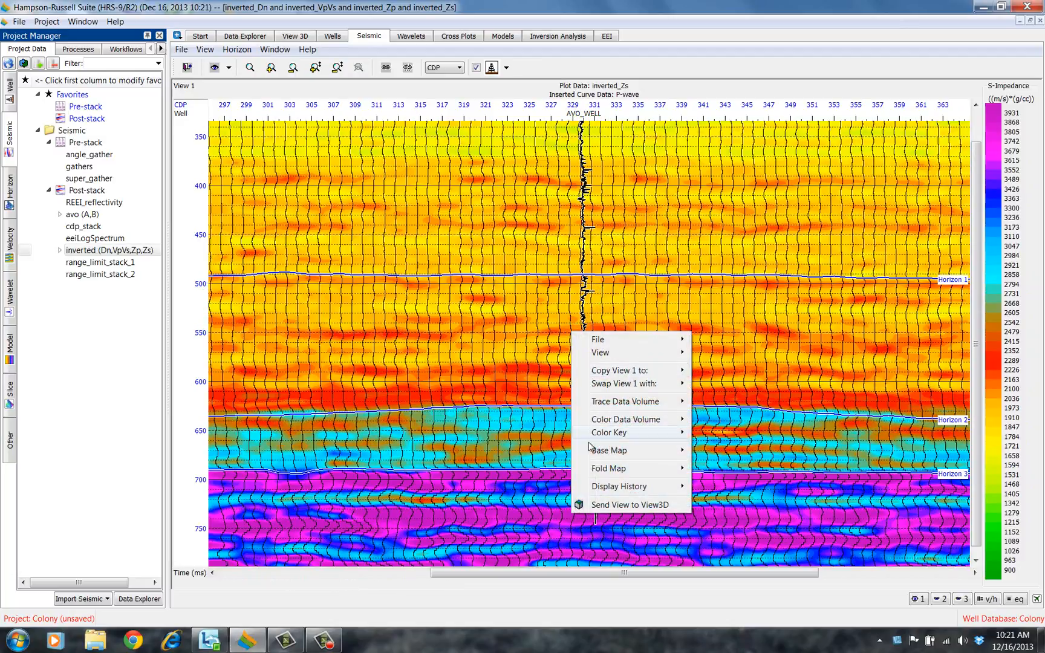
pyautogui.moveTo(624, 437)
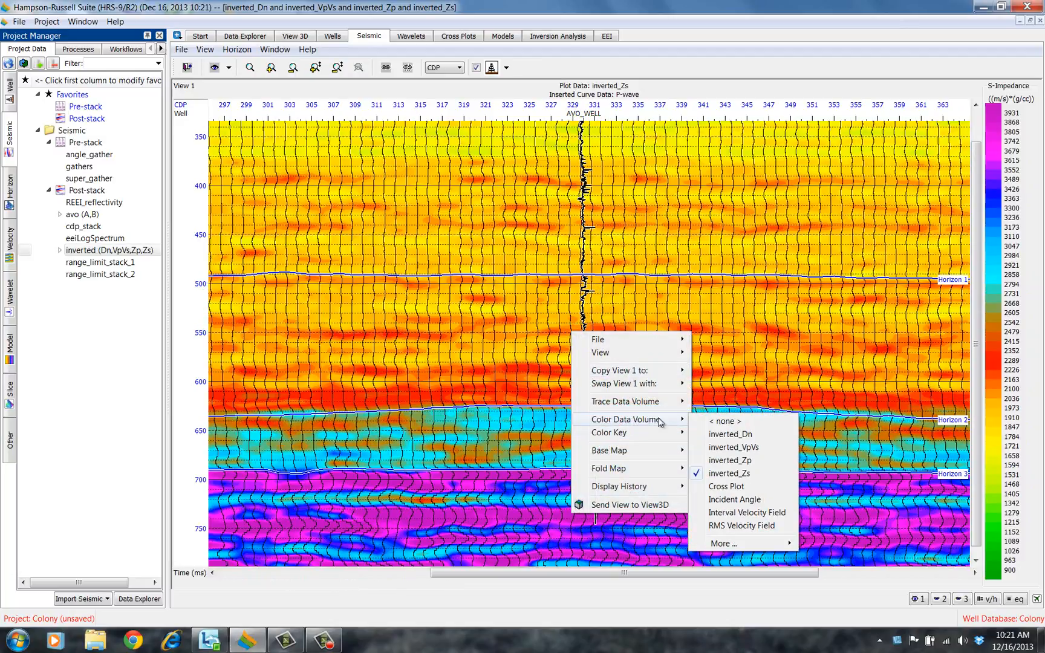
pyautogui.click(730, 448)
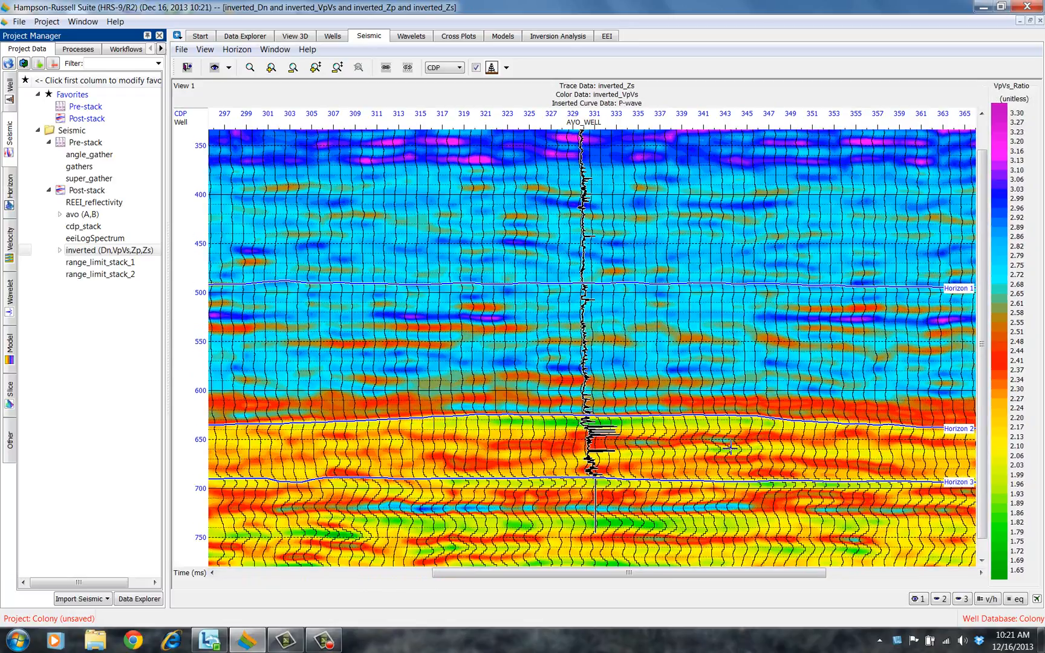
# Set the section's trace data volume to inverted_Zp
pyautogui.rightClick(539, 331)
pyautogui.moveTo(566, 424)
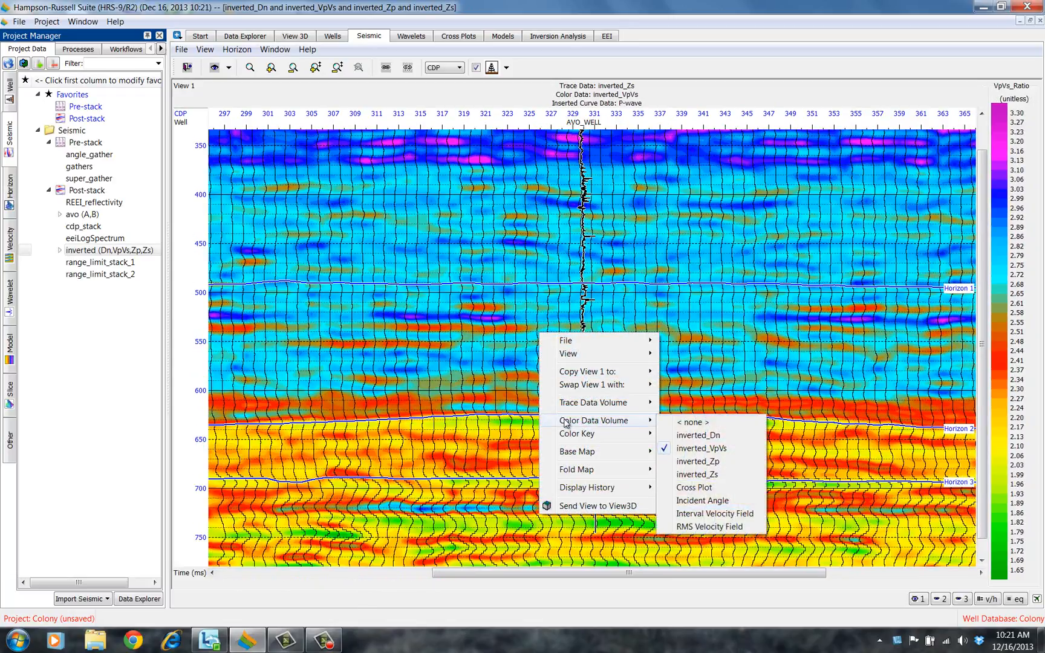
pyautogui.moveTo(611, 404)
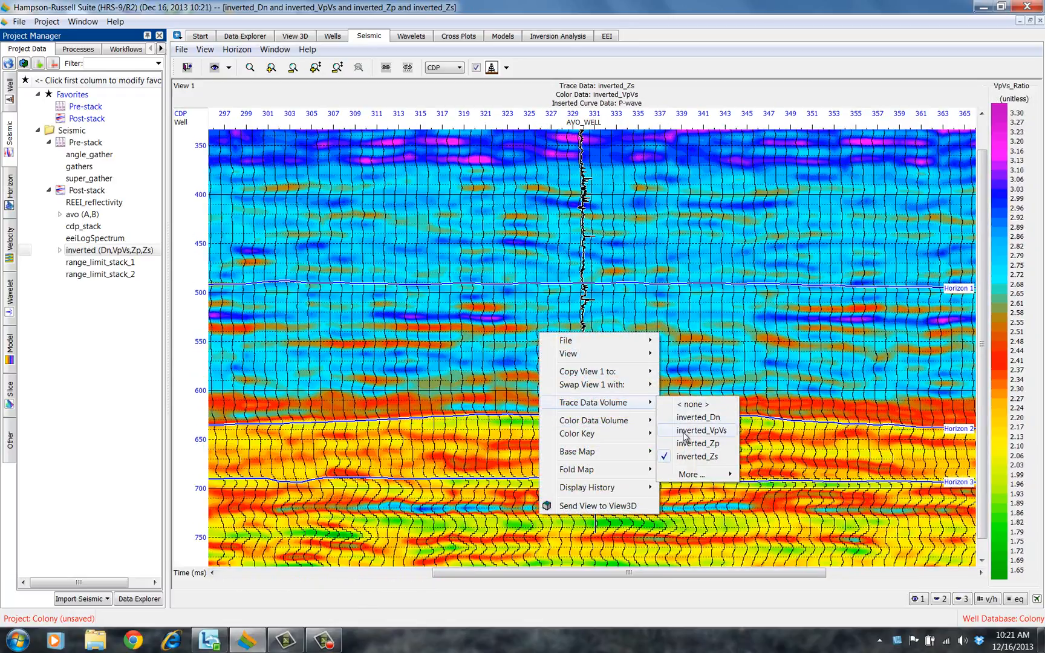
pyautogui.click(687, 445)
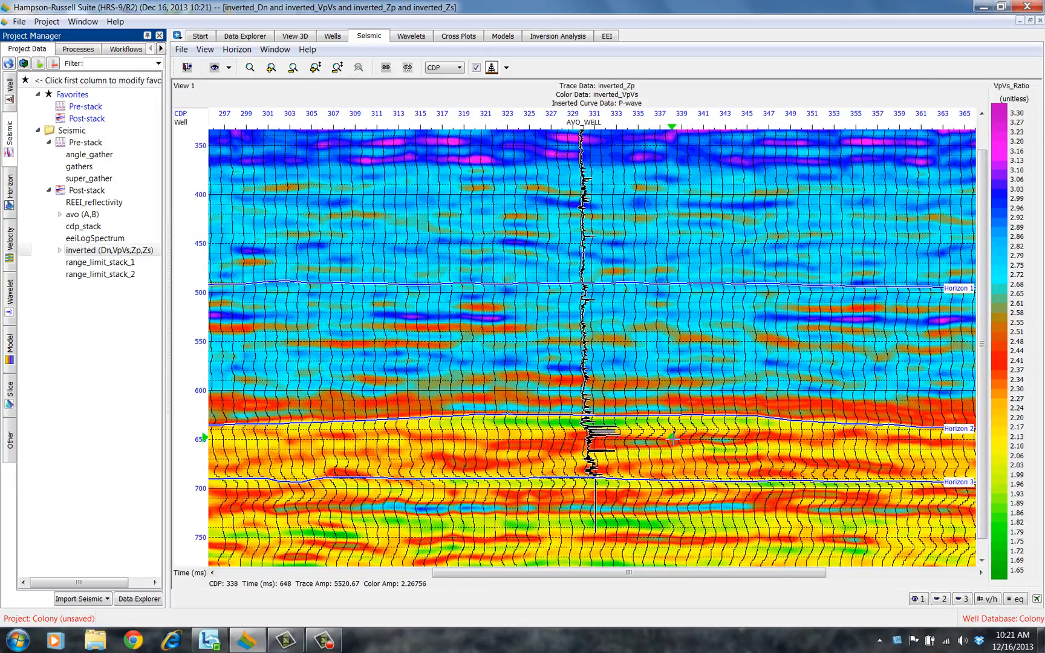
# Turn on section zone creation in the seismic view
pyautogui.click(229, 70)
pyautogui.click(205, 50)
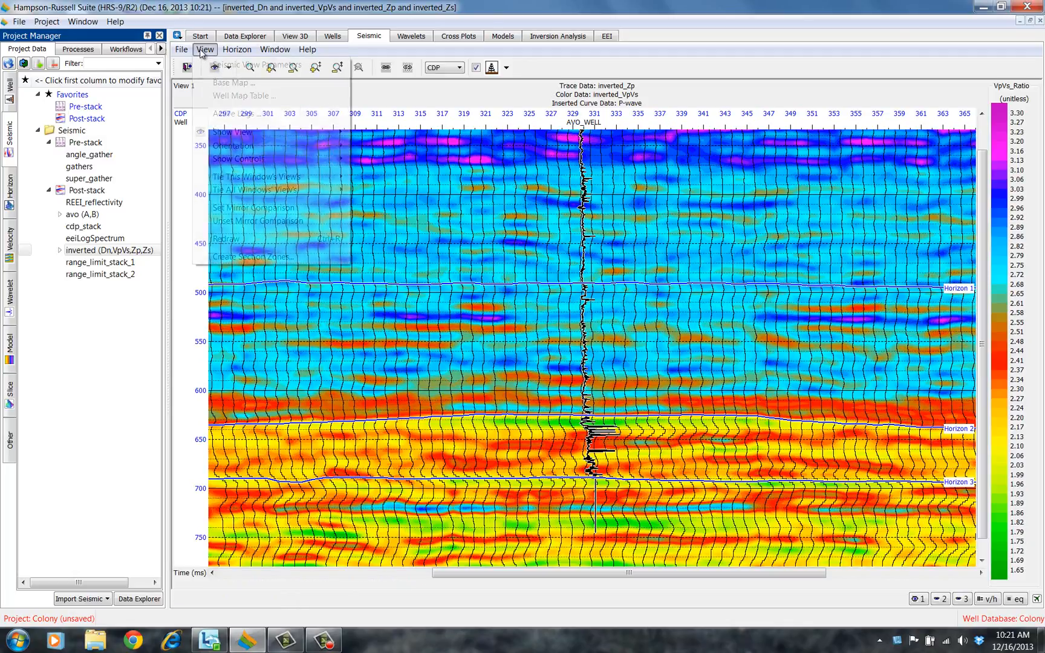
pyautogui.click(236, 257)
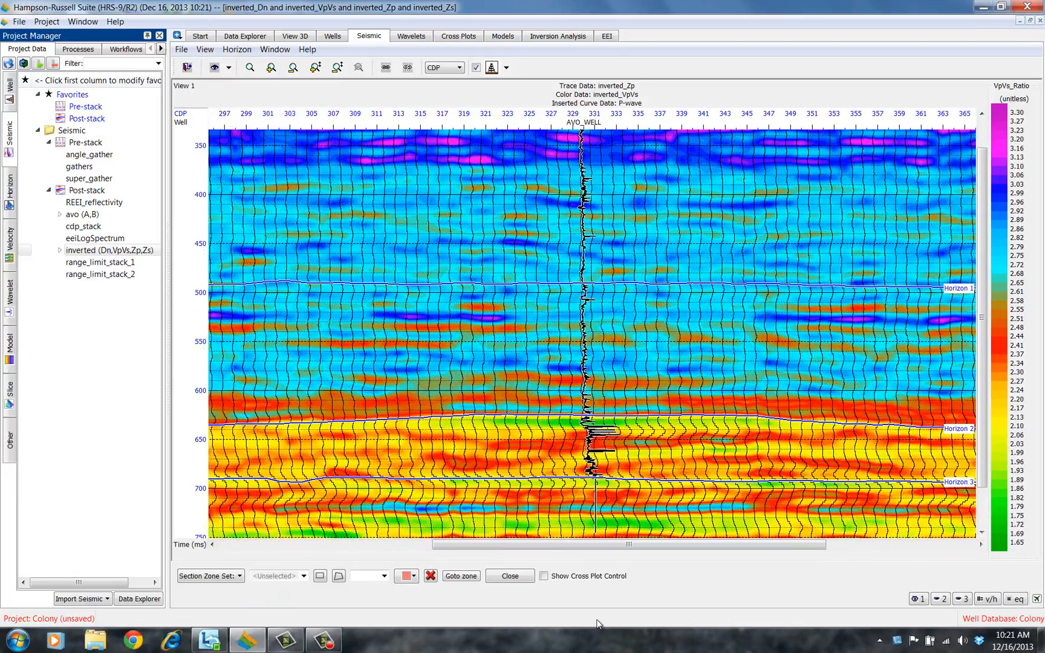
# Add zone set Set_1 to the displayed cross section zone sets in the seismic view attributes
pyautogui.click(215, 69)
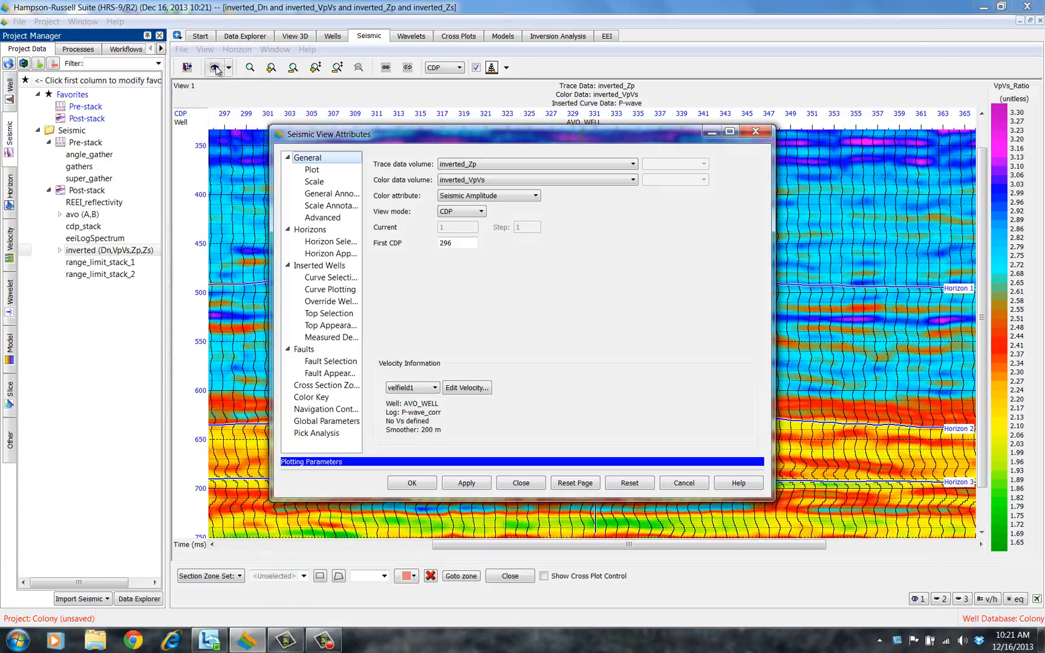
pyautogui.click(327, 387)
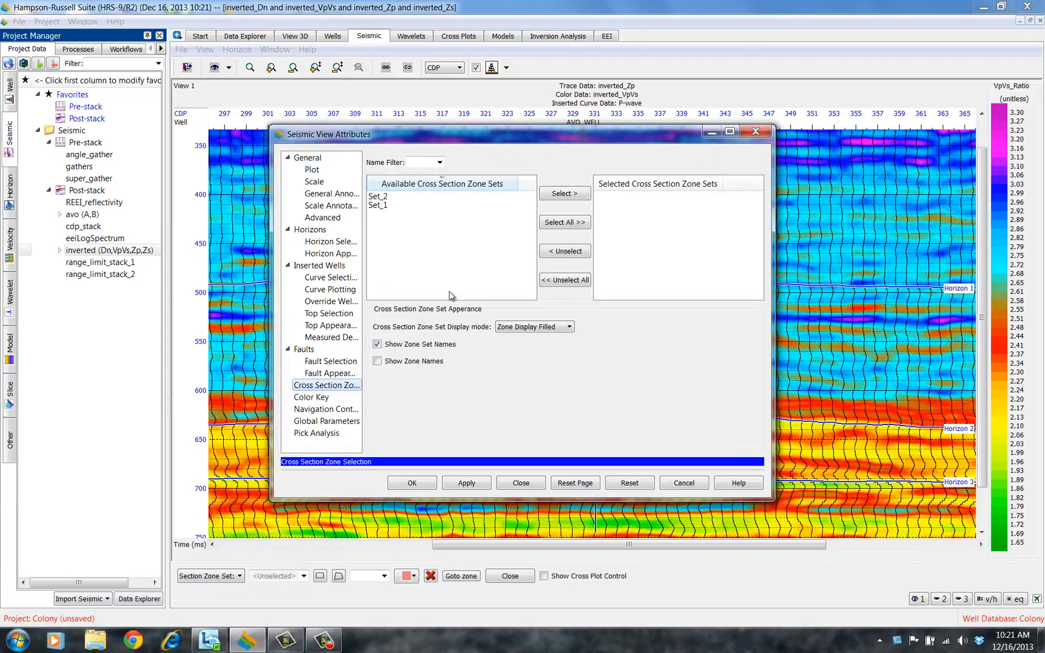
pyautogui.click(381, 209)
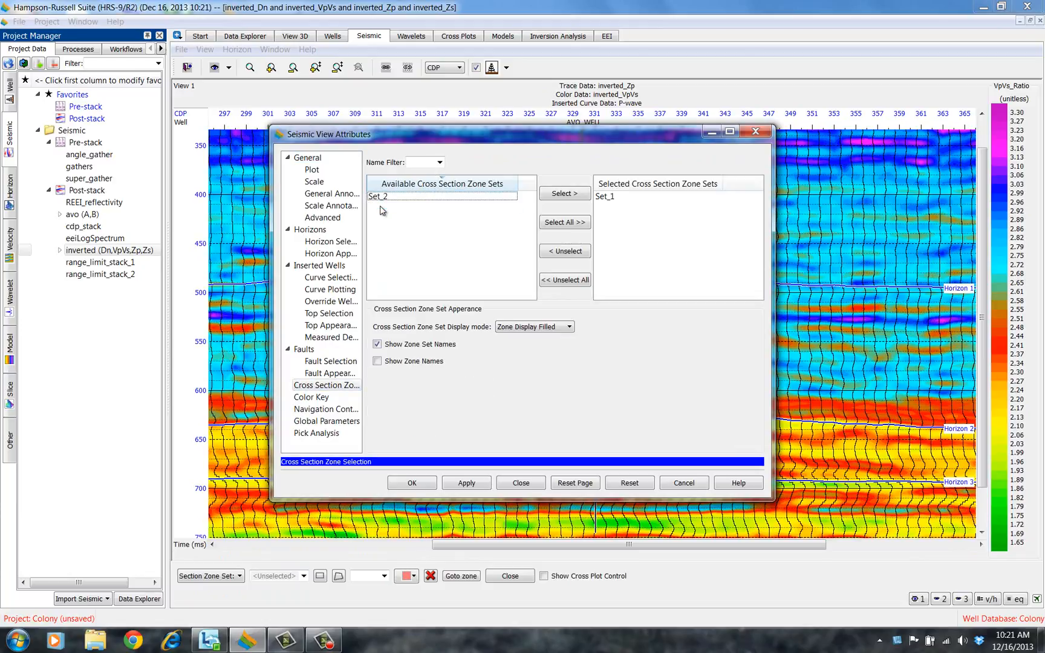
pyautogui.click(412, 483)
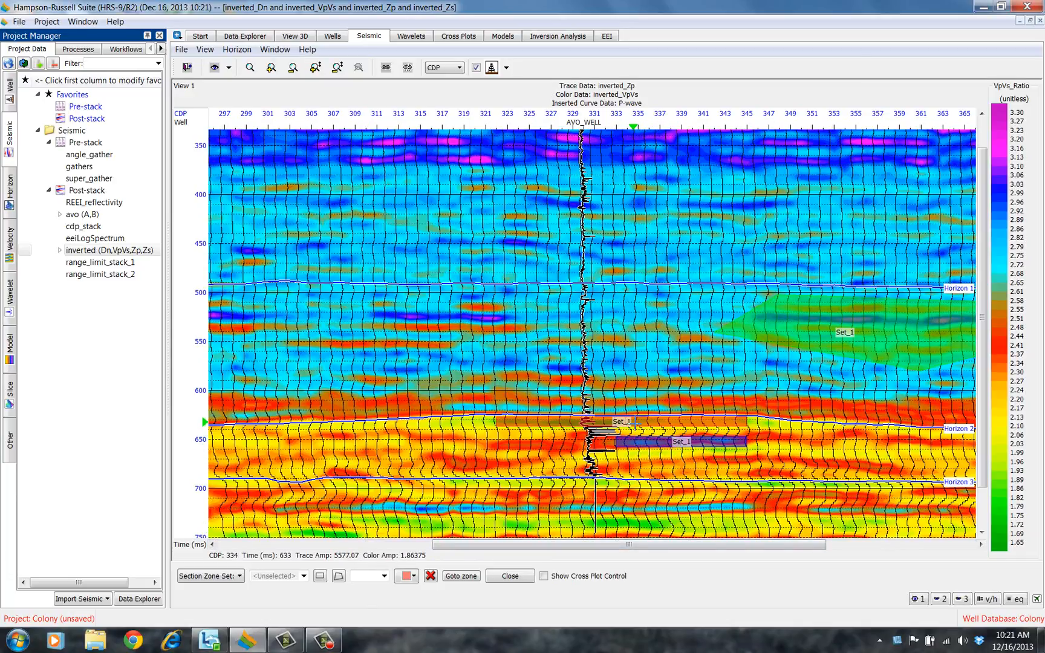
# Select Set_1's Zone_1 and Zone_2 on the section and enable the cross plot control
pyautogui.click(632, 422)
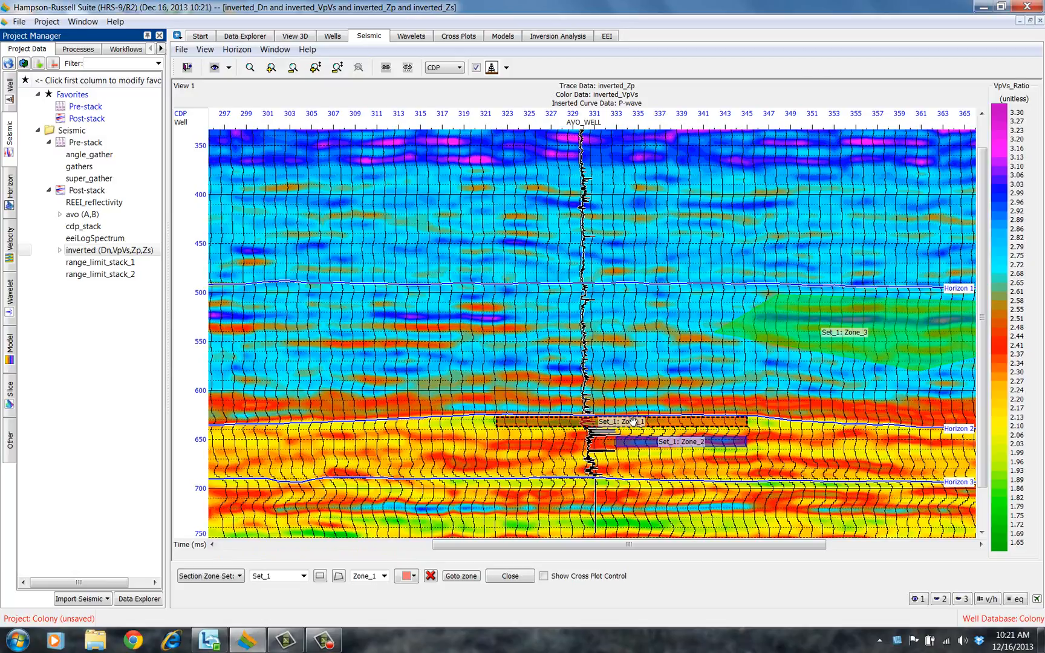
pyautogui.click(644, 442)
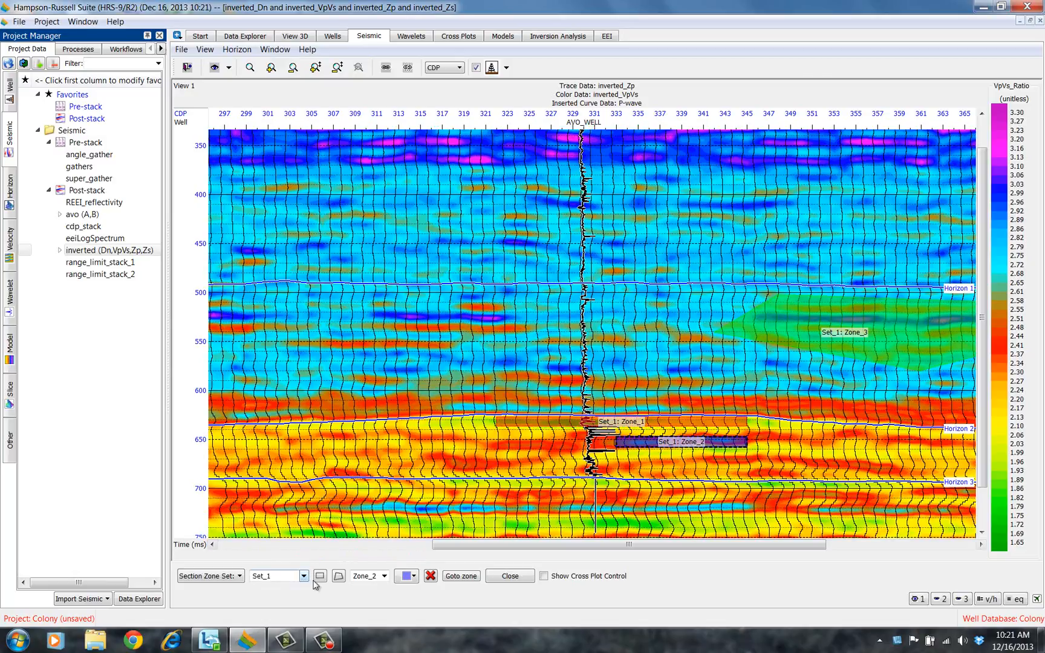
pyautogui.click(545, 576)
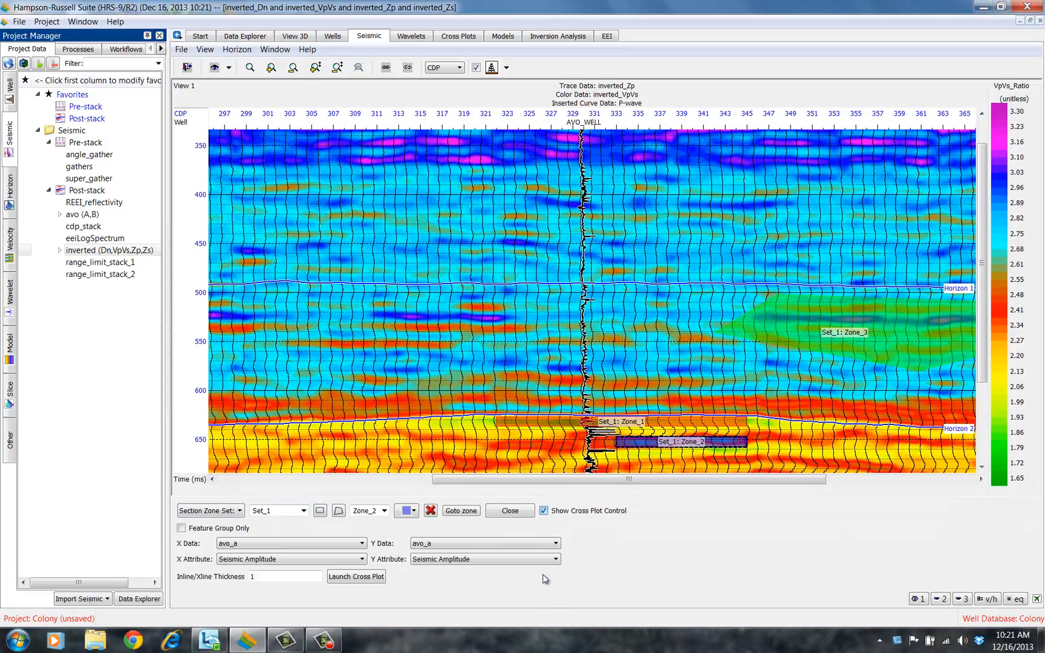
# Enable Feature Group Only, choose the inverted (Dn,VpVs,Zp,Zs) volume and set the X attribute to Zp
pyautogui.click(182, 529)
pyautogui.click(310, 543)
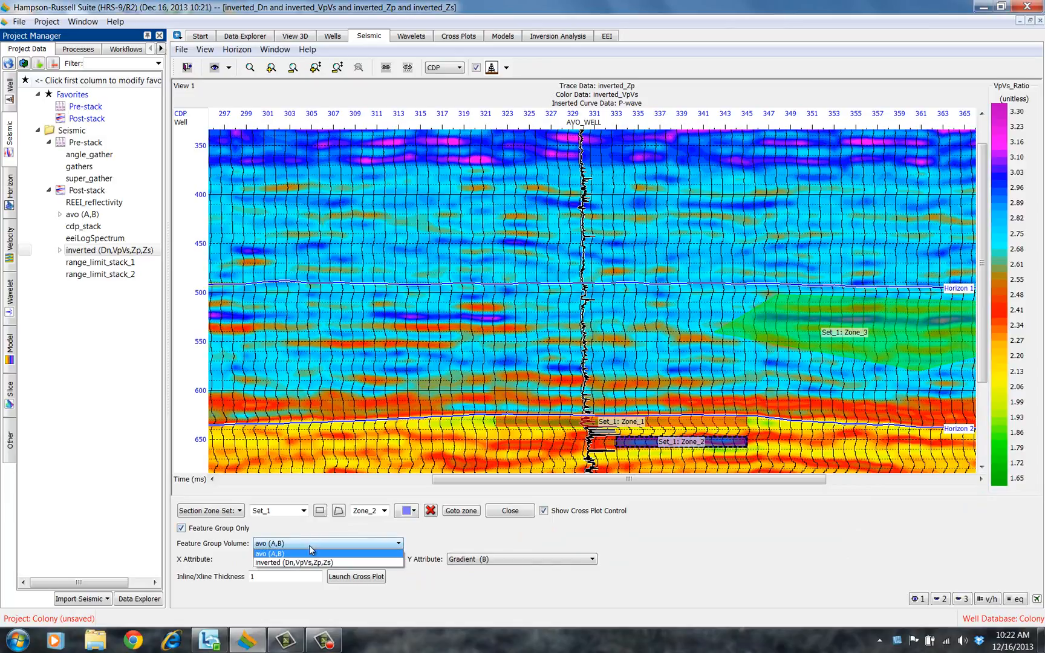
pyautogui.click(300, 563)
pyautogui.click(300, 558)
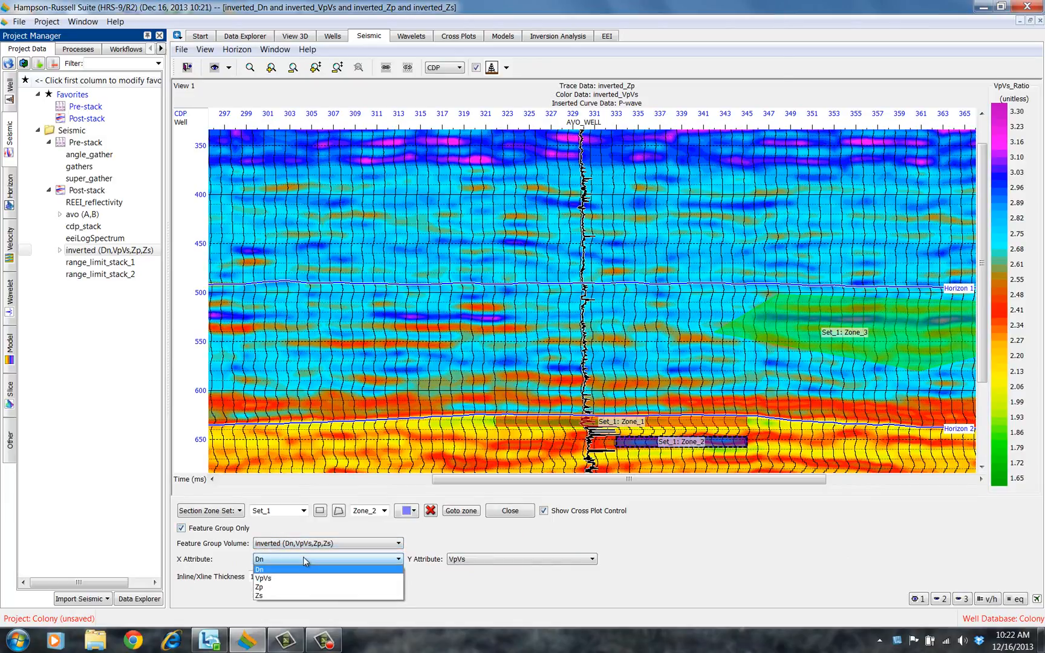
pyautogui.click(264, 588)
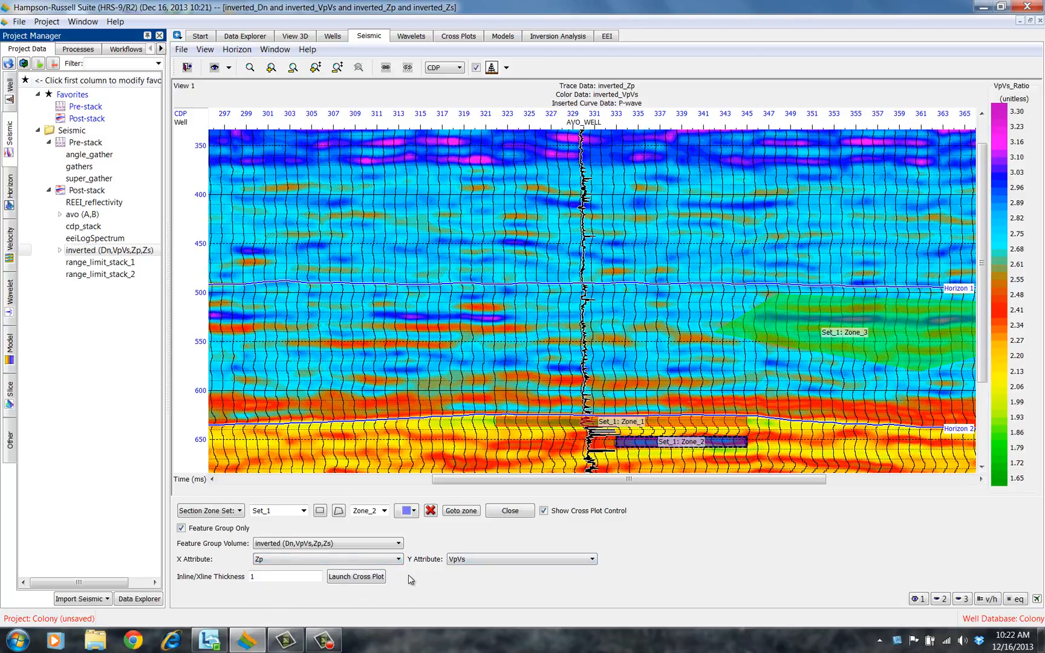
# Launch the cross plot, replacing the existing inverted_Set_1 cross plot
pyautogui.click(365, 582)
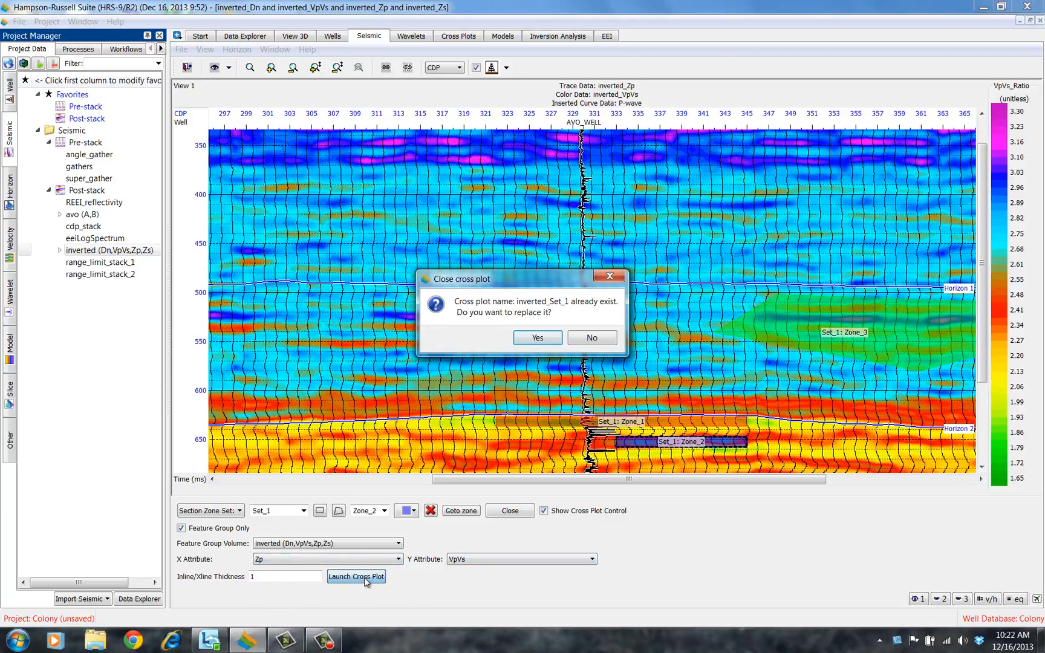
pyautogui.click(538, 337)
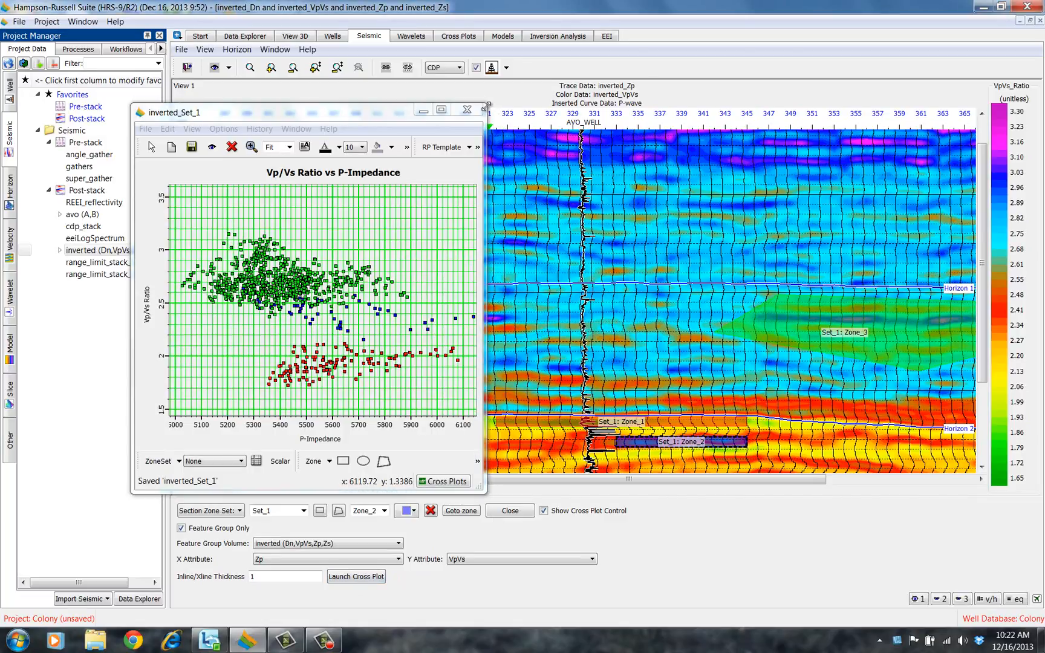
# Move Set_1's Zone_3 slightly left and up on the seismic section
pyautogui.moveTo(486, 103); pyautogui.dragTo(530, 80)
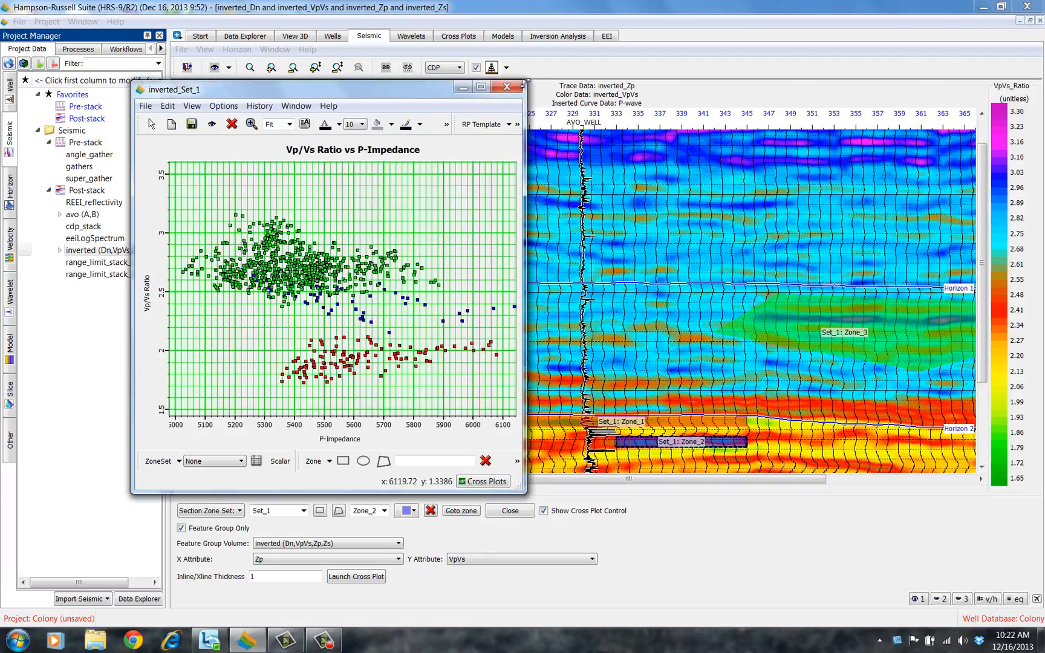
pyautogui.moveTo(418, 95); pyautogui.dragTo(359, 102)
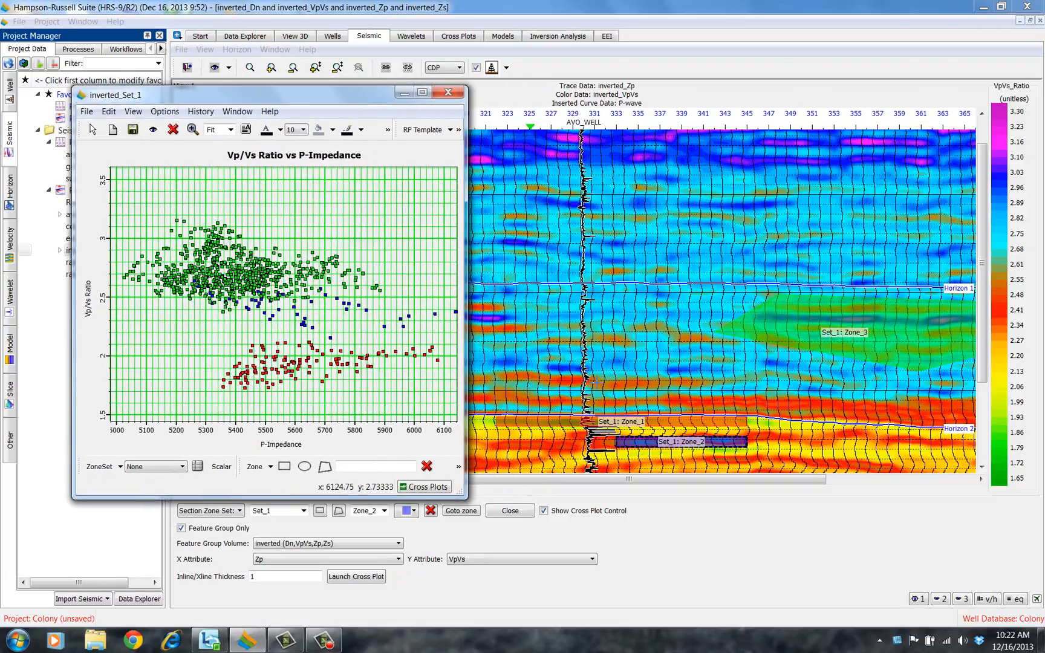
pyautogui.moveTo(870, 321); pyautogui.dragTo(831, 309)
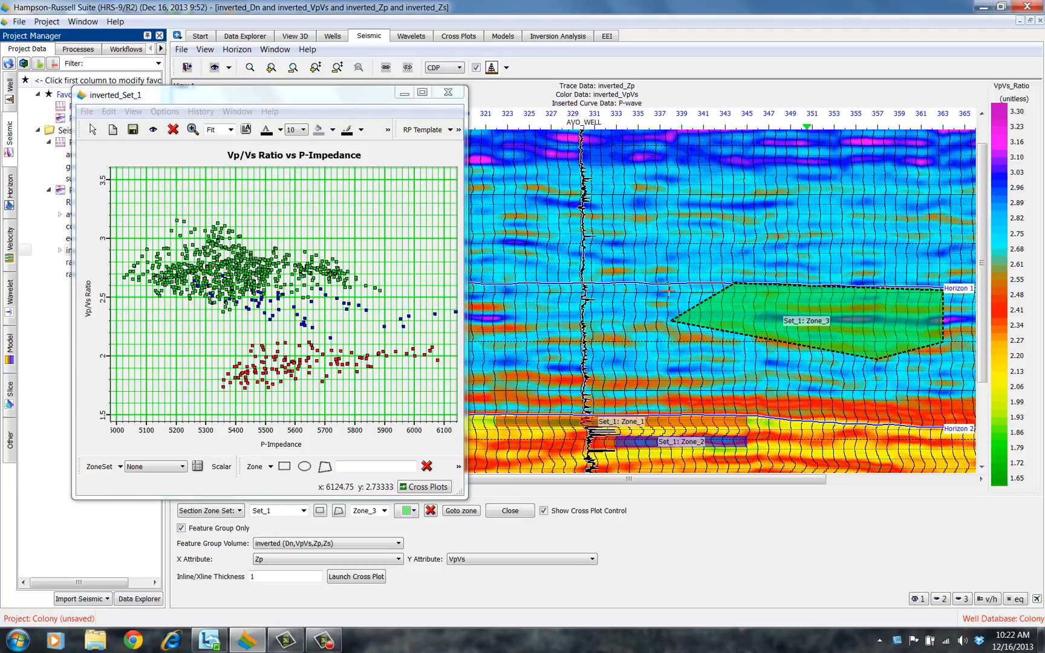
# Show the X histogram beneath the Vp/Vs Ratio vs P-Impedance cross plot
pyautogui.moveTo(338, 105); pyautogui.dragTo(474, 91)
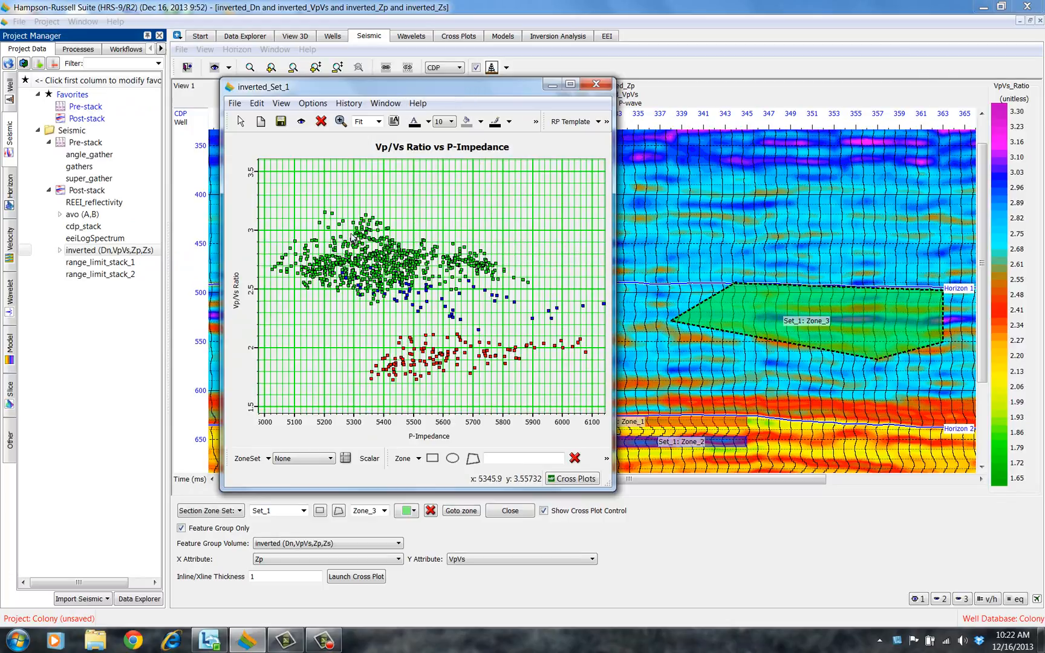
pyautogui.rightClick(303, 331)
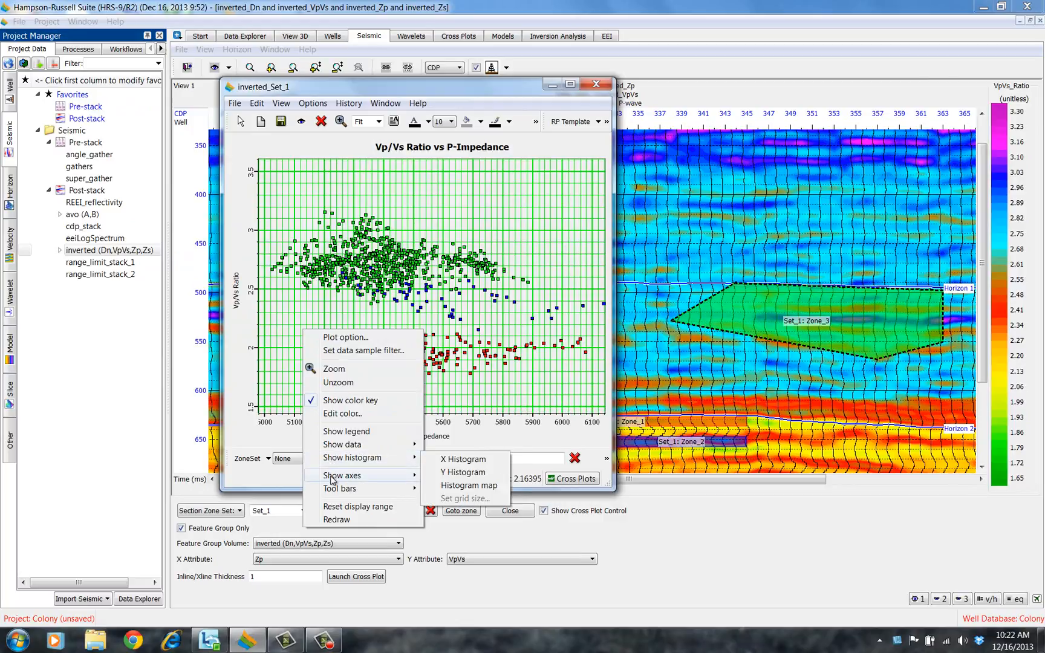
pyautogui.moveTo(334, 461)
pyautogui.click(457, 461)
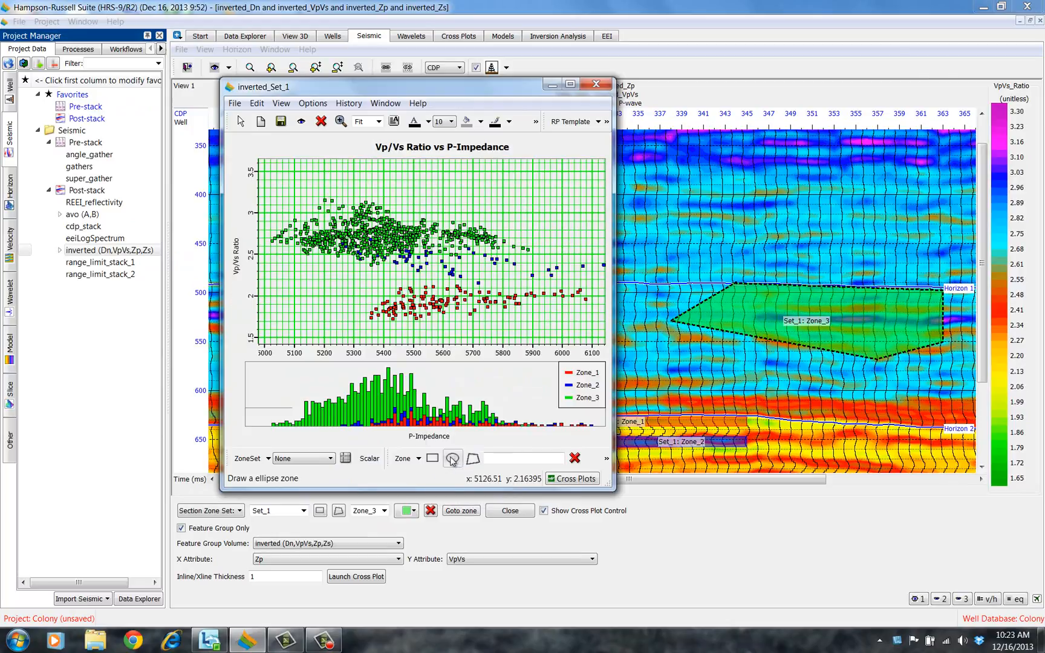
# Set the X histogram's plot style to Line area fill
pyautogui.rightClick(376, 393)
pyautogui.moveTo(417, 443)
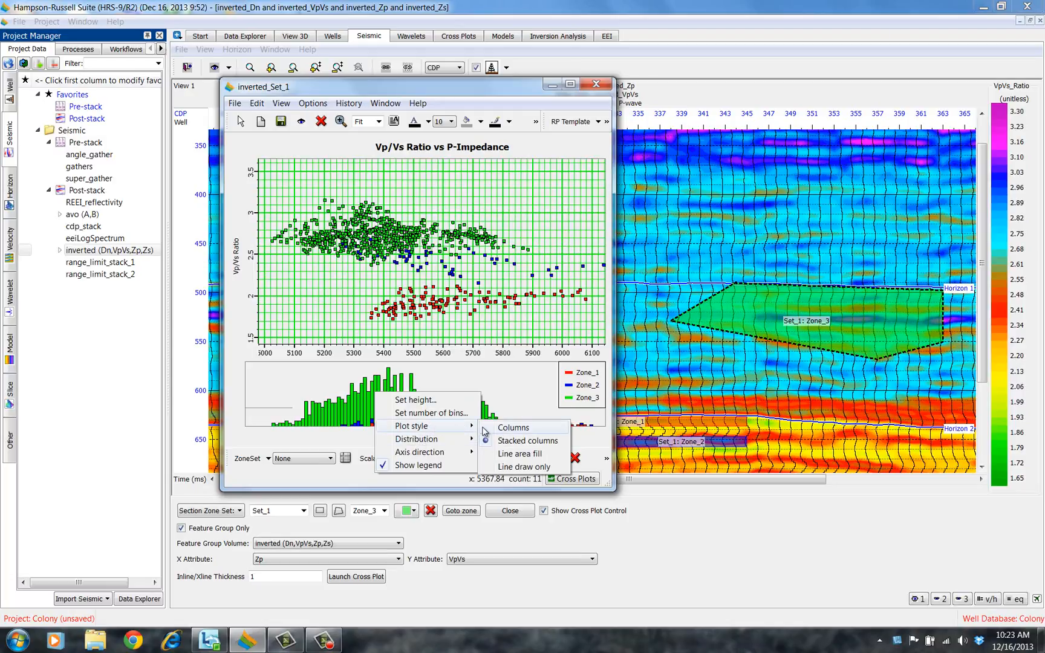
pyautogui.click(516, 458)
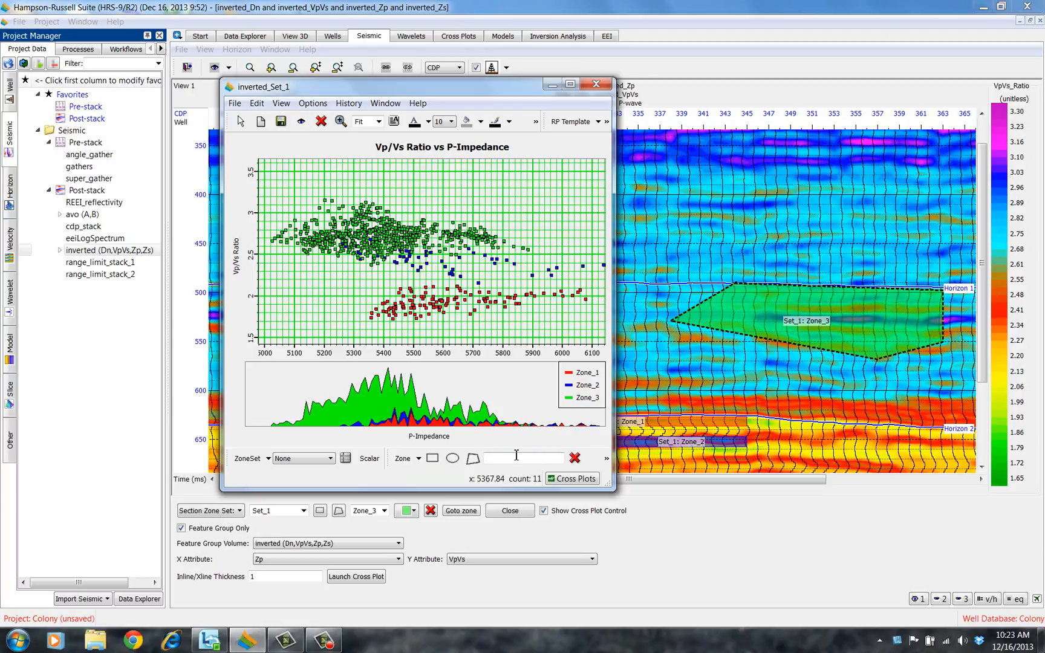
# Show the Y histogram beside the cross plot
pyautogui.rightClick(361, 280)
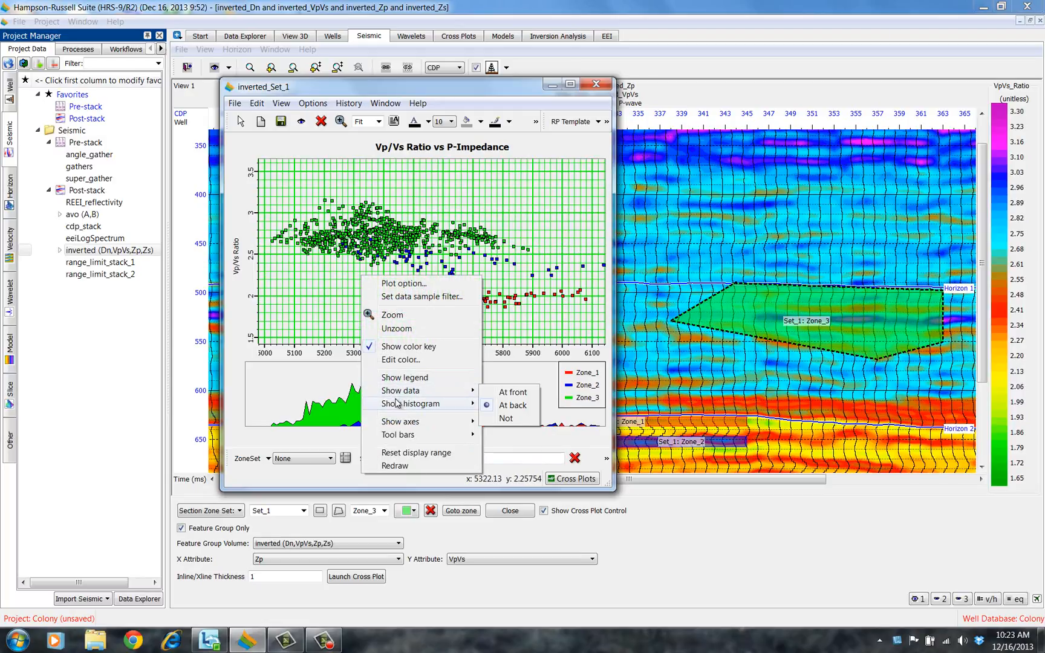
pyautogui.moveTo(404, 405)
pyautogui.click(502, 420)
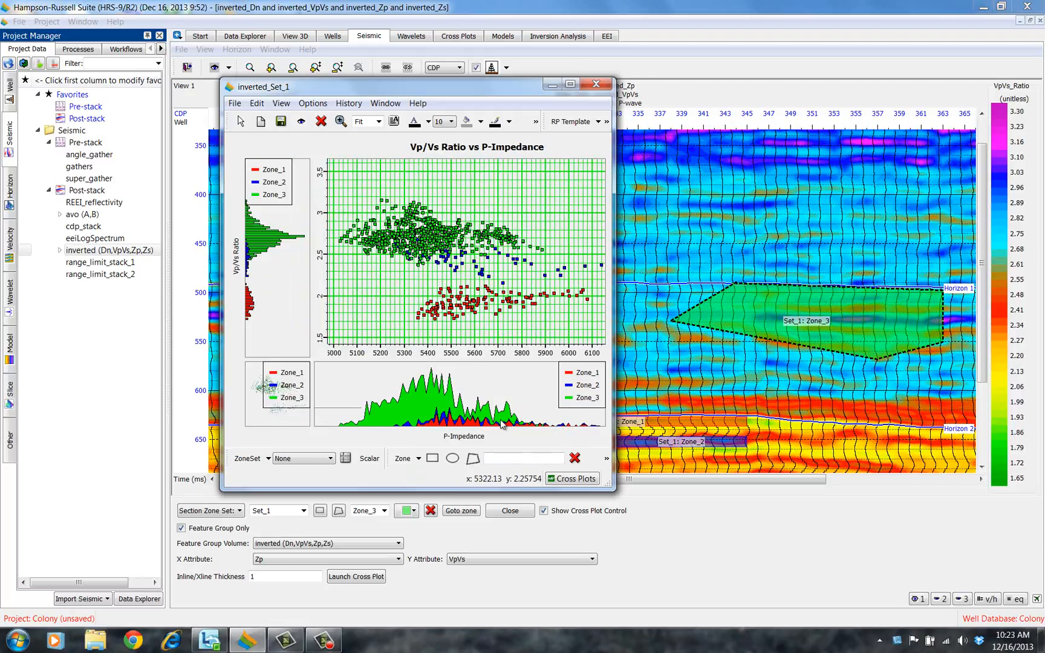
# Set the Y histogram's plot style to Line area fill
pyautogui.rightClick(264, 270)
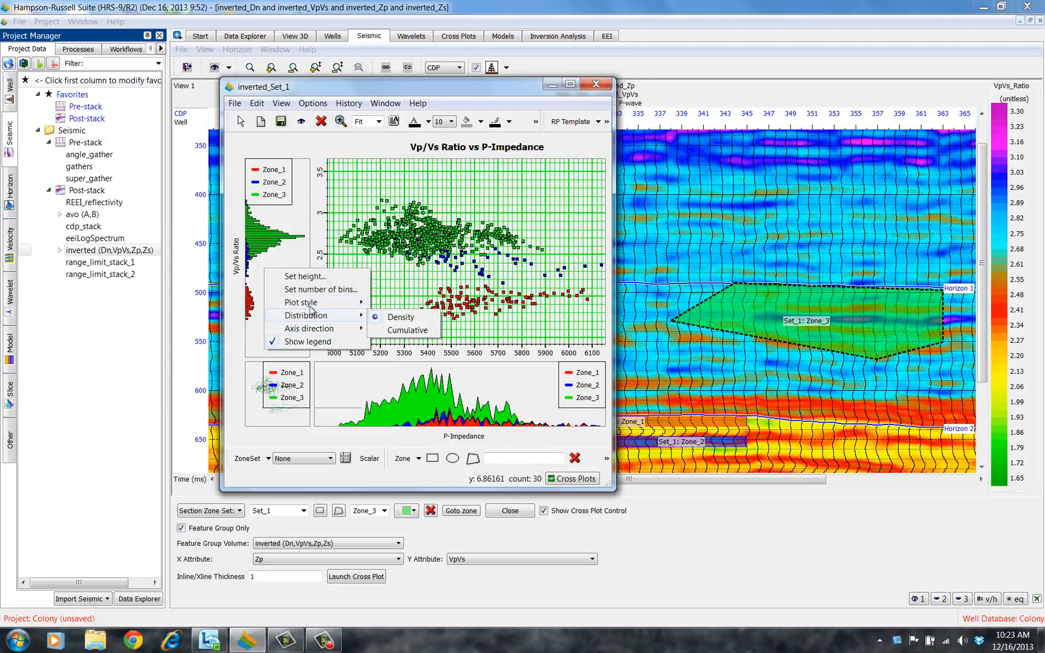
pyautogui.moveTo(314, 304)
pyautogui.click(410, 330)
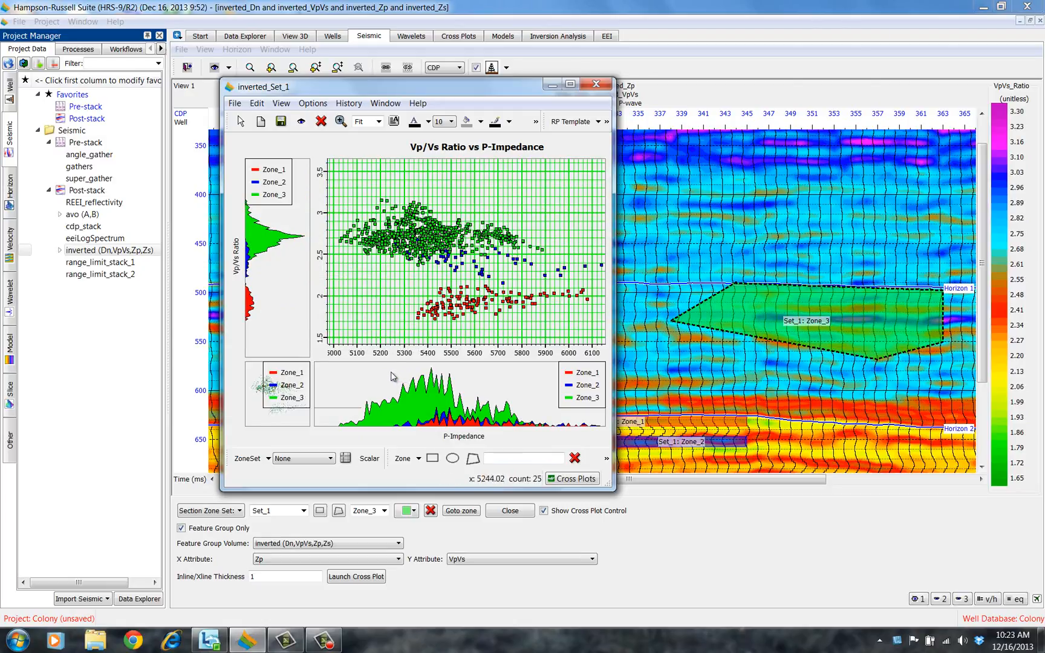
# Set the X histogram's axis direction to Down
pyautogui.rightClick(372, 381)
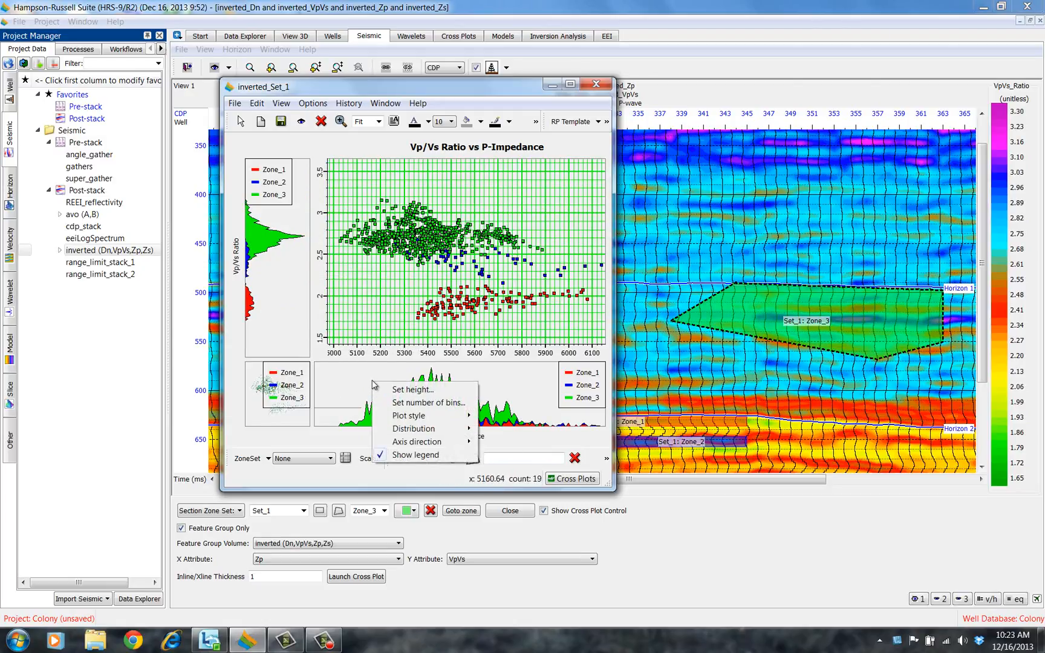
pyautogui.moveTo(425, 443)
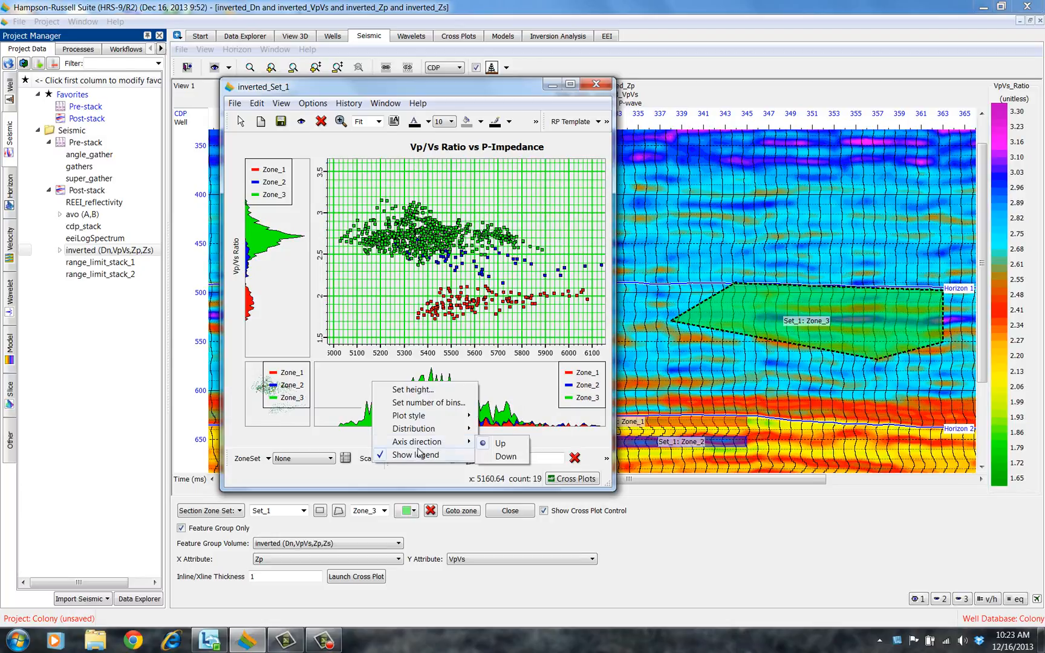
pyautogui.click(500, 458)
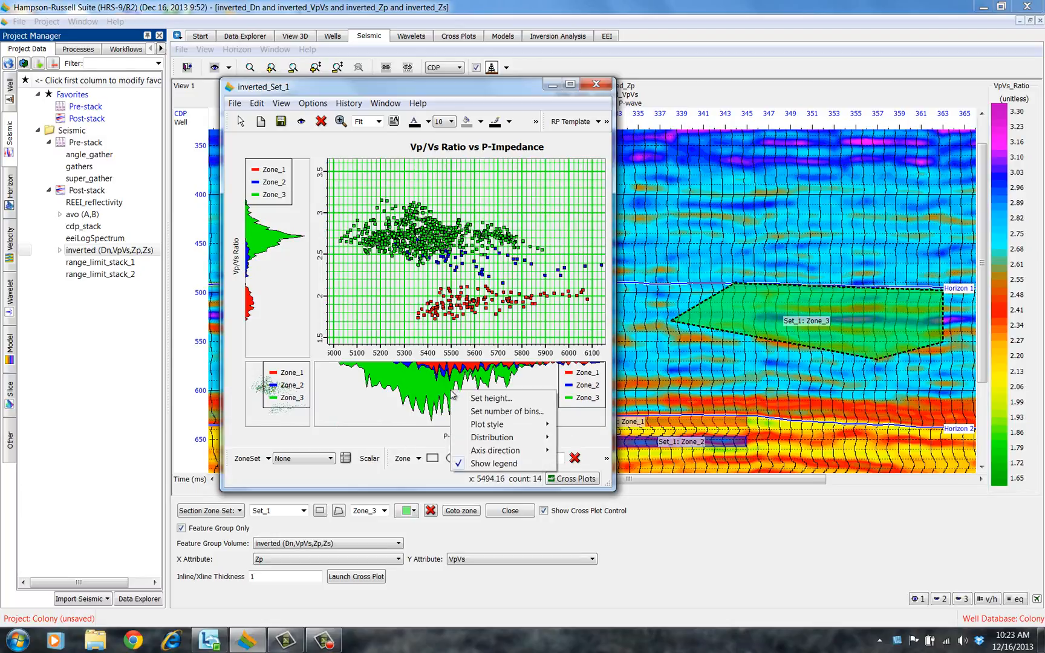
# Hide the legends of both the X and Y histograms
pyautogui.rightClick(452, 392)
pyautogui.click(477, 464)
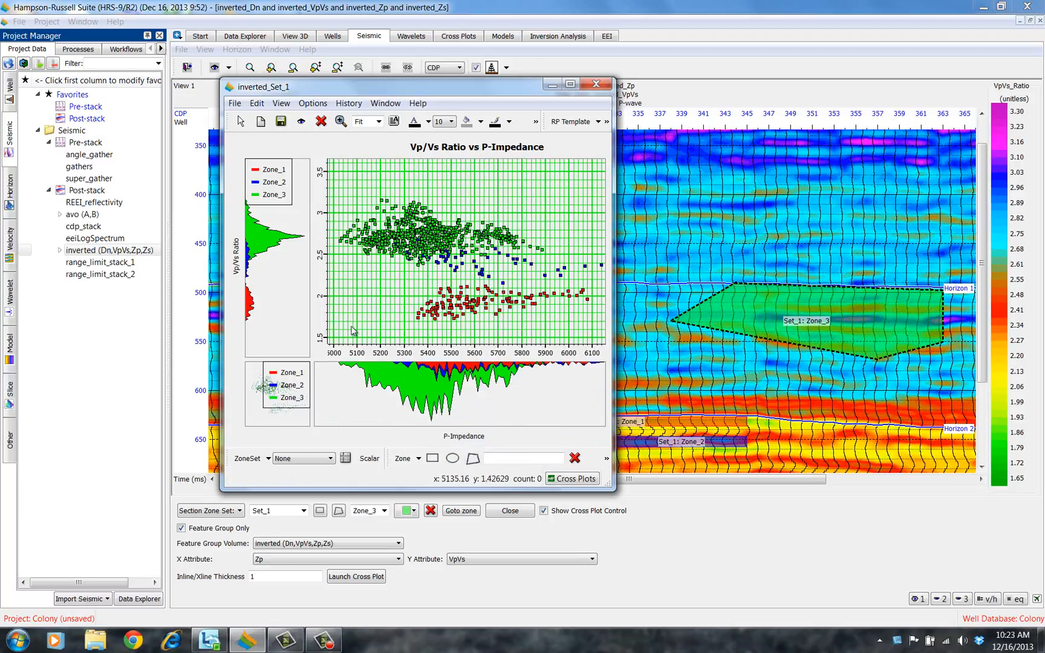
pyautogui.rightClick(265, 236)
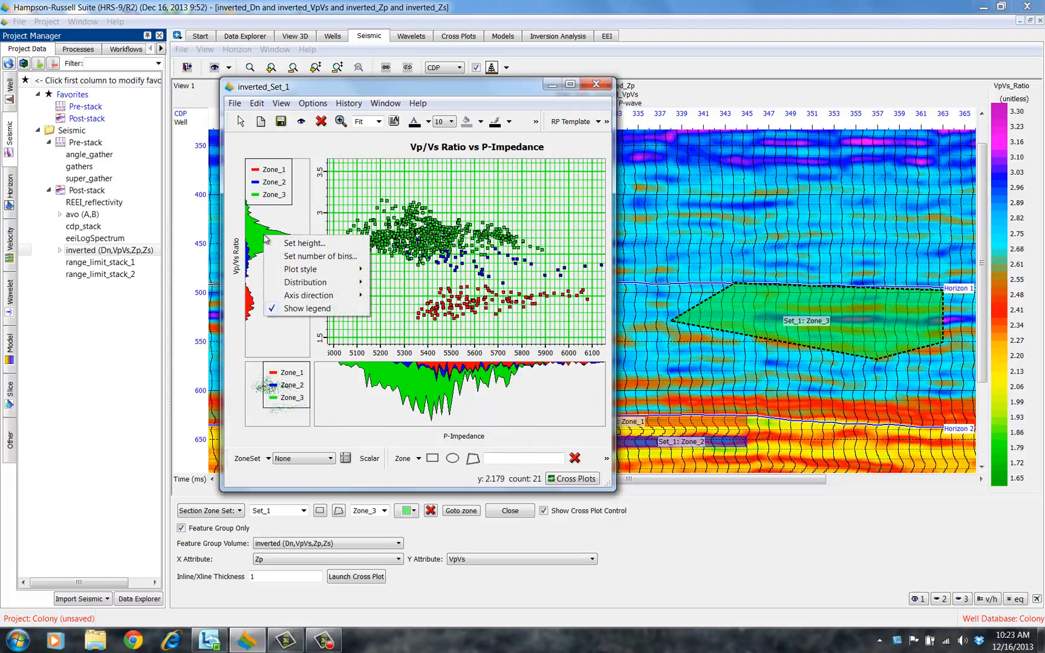
pyautogui.click(292, 309)
# Reverse the Y histogram's axis direction so it points toward the cross plot
pyautogui.rightClick(273, 239)
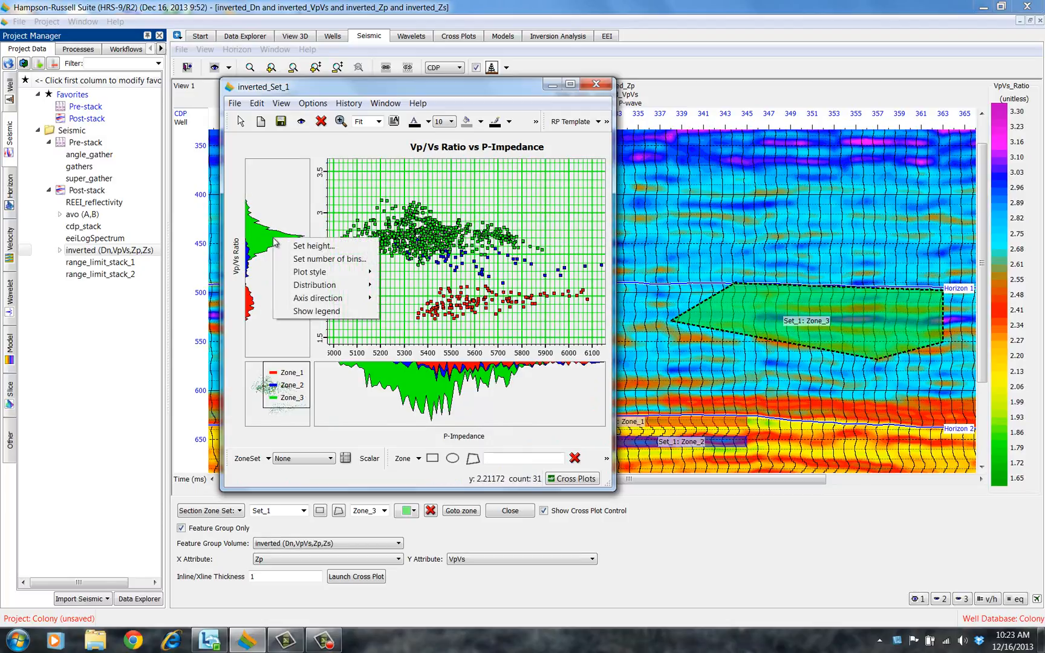
pyautogui.moveTo(304, 300)
pyautogui.click(393, 299)
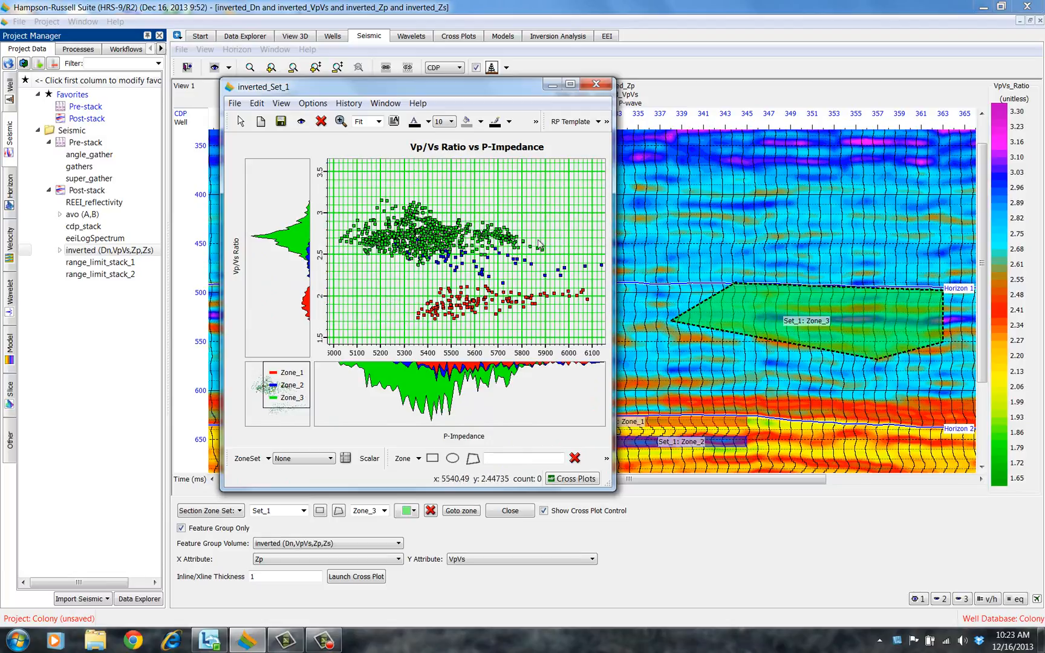
pyautogui.moveTo(617, 75); pyautogui.dragTo(676, 46)
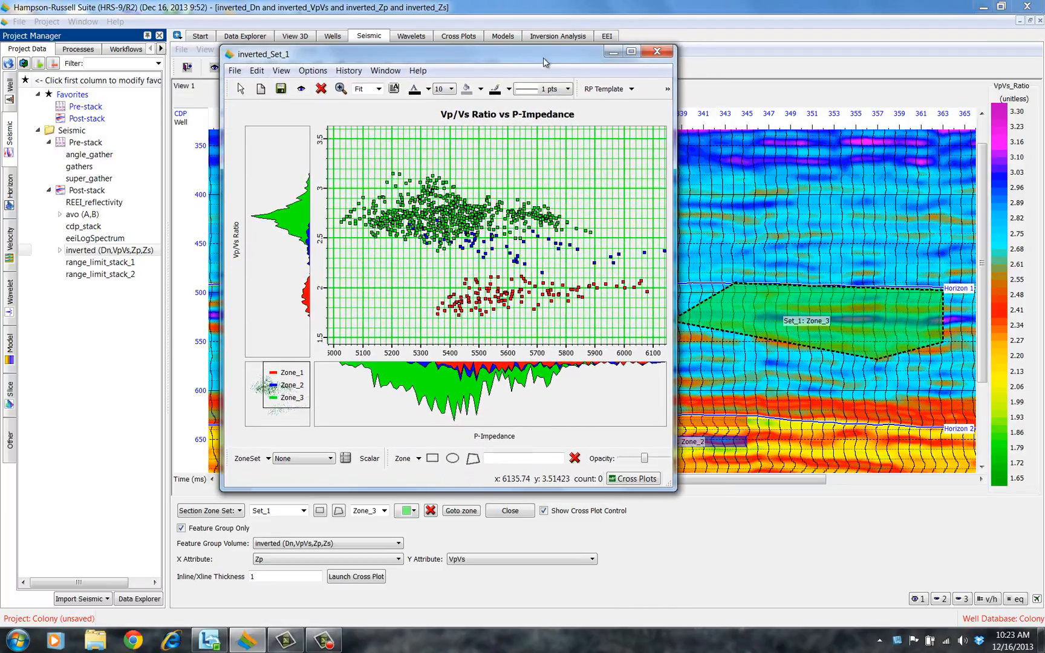
pyautogui.moveTo(543, 57); pyautogui.dragTo(475, 153)
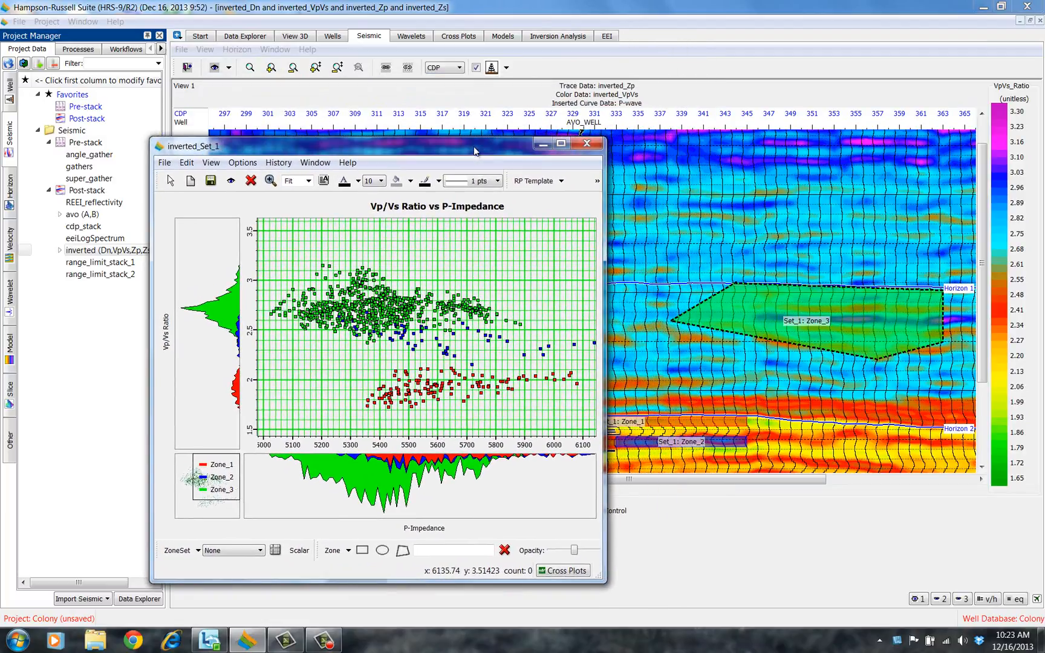